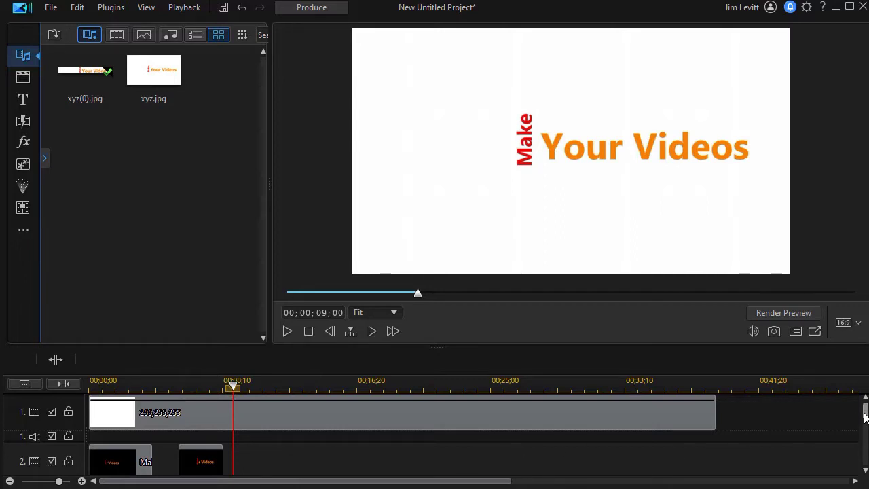
Drop the Default title onto track 2 at about 8 seconds, after the second Videos clip, and open it for editing.
drag(865, 416, 865, 415)
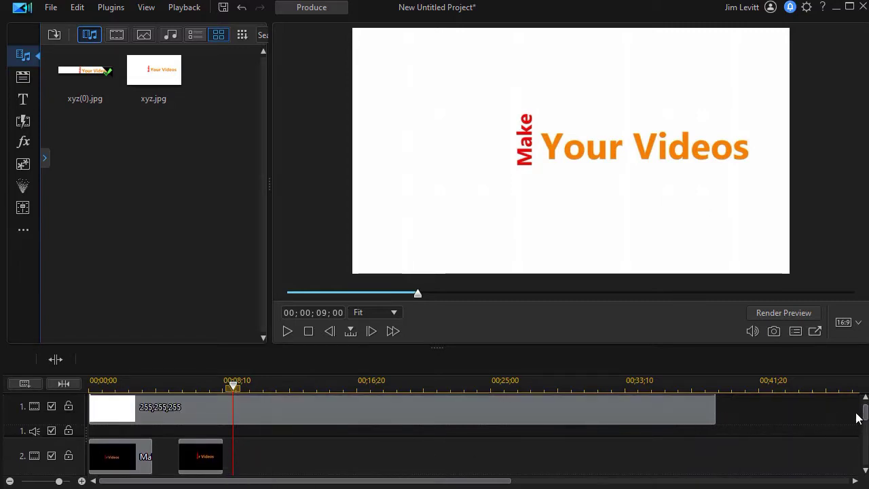
drag(866, 421, 867, 440)
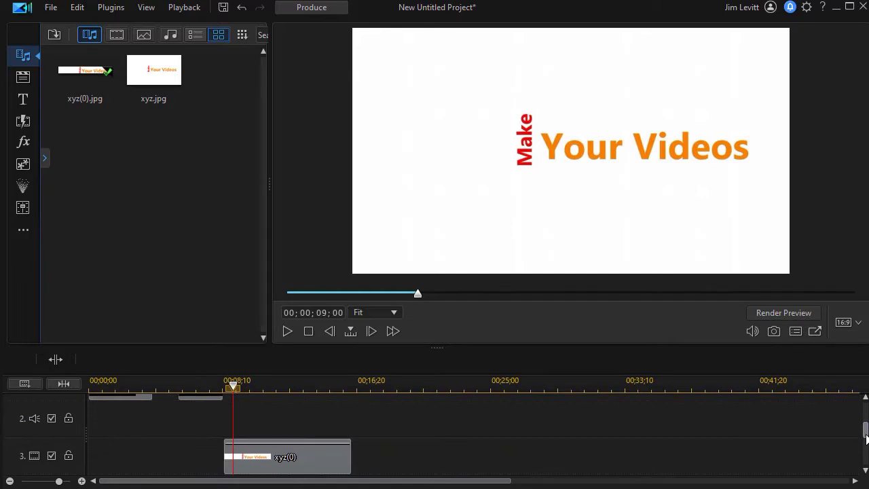
scroll(851, 440, up, 1)
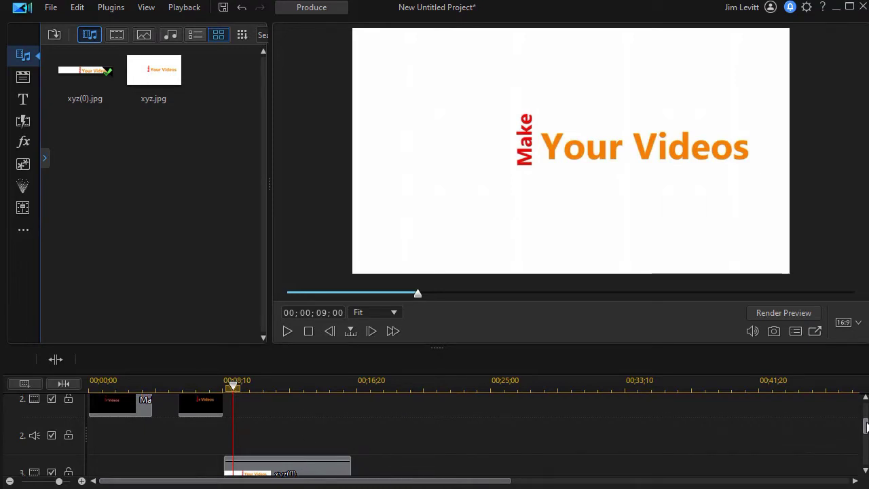
scroll(866, 417, up, 2)
scroll(865, 414, up, 1)
scroll(865, 407, down, 1)
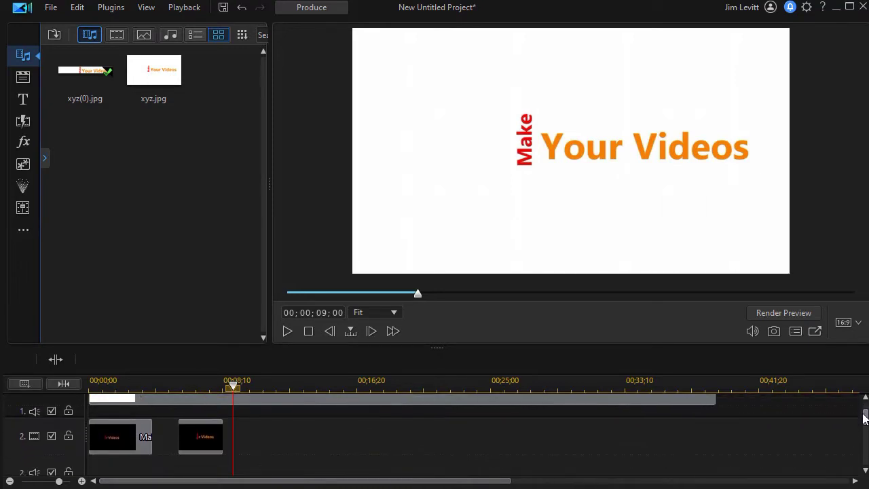
click(21, 99)
drag(85, 70, 225, 459)
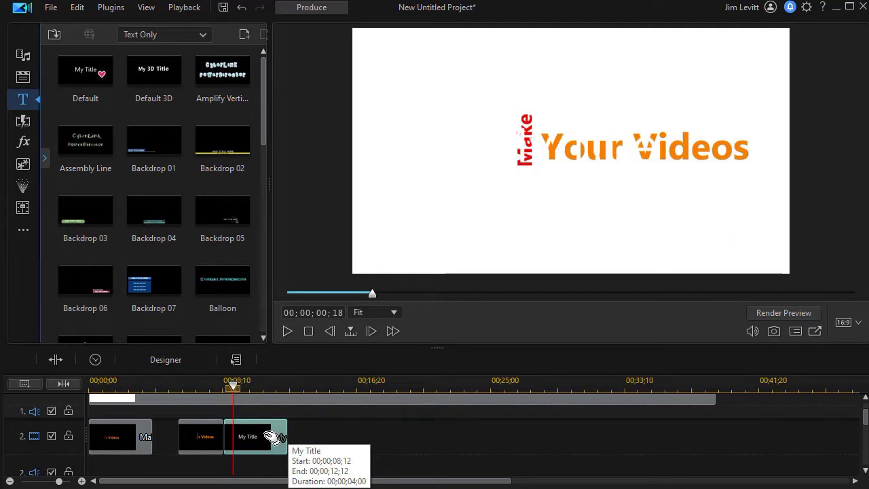
double_click(272, 436)
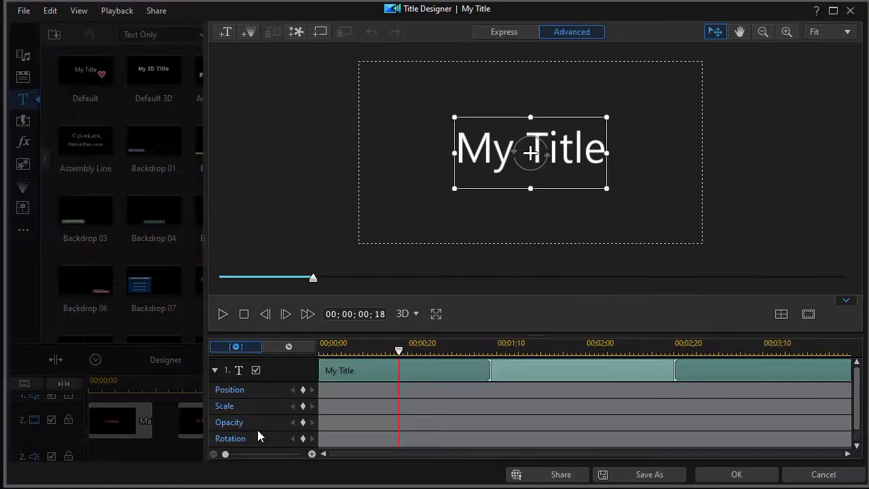
Colour all the title text teal (408080).
double_click(497, 153)
key(ctrl+a)
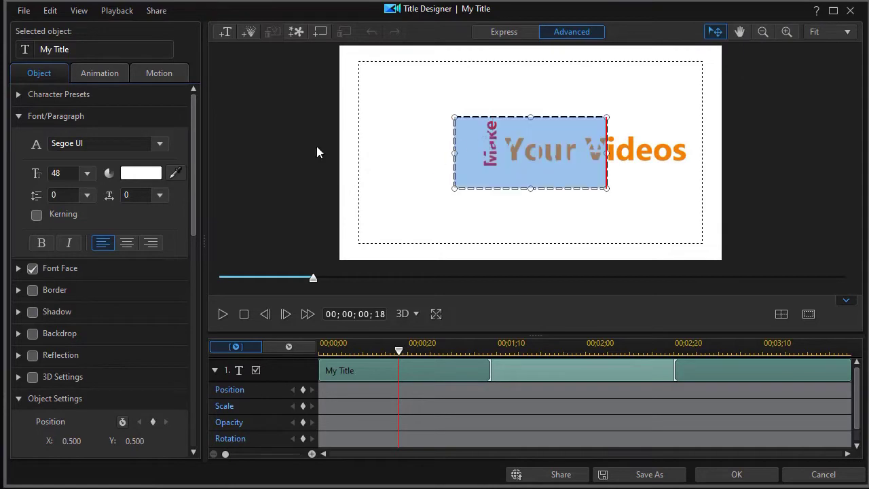
click(140, 173)
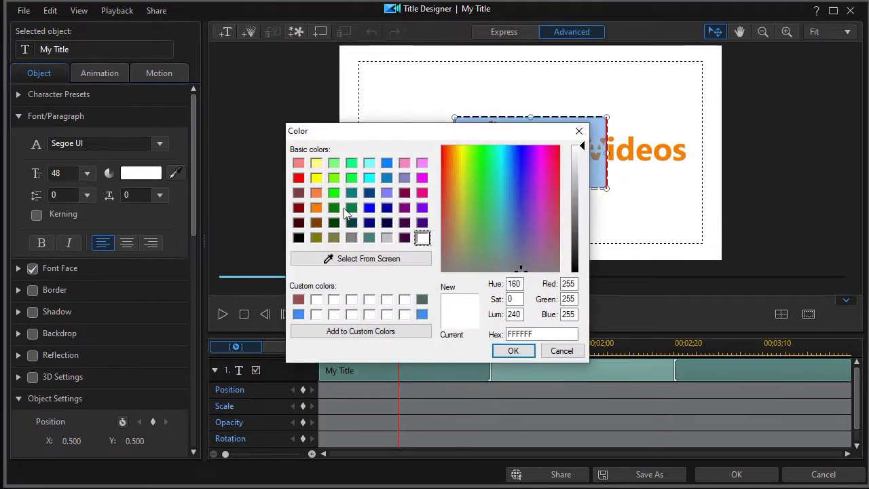
click(369, 237)
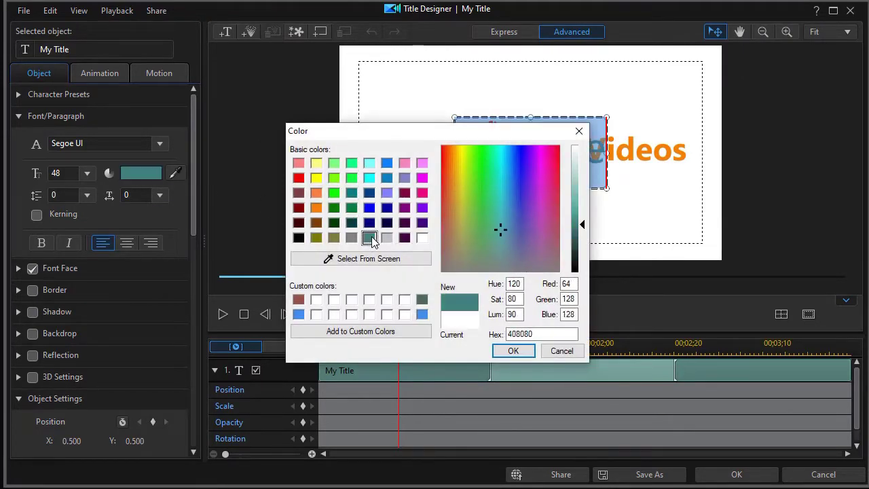
click(512, 352)
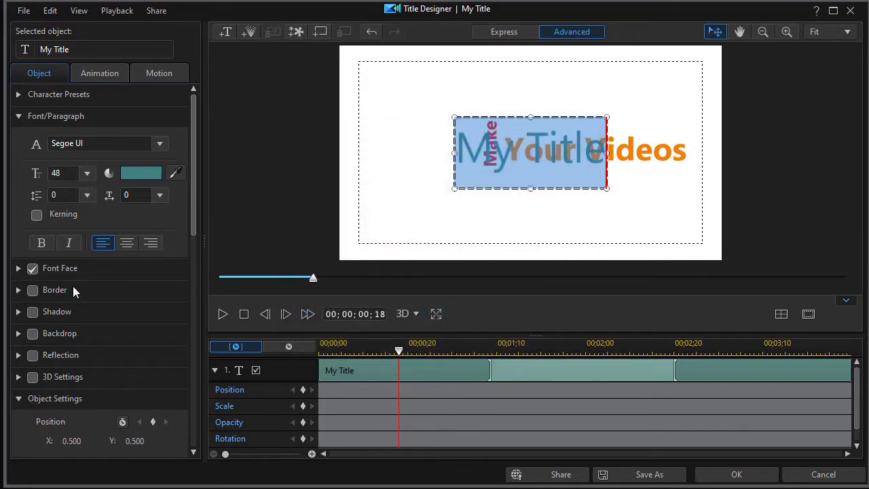
Make the text size 40 and bold, and move it just below Your Videos.
double_click(68, 174)
text(40)
key(Return)
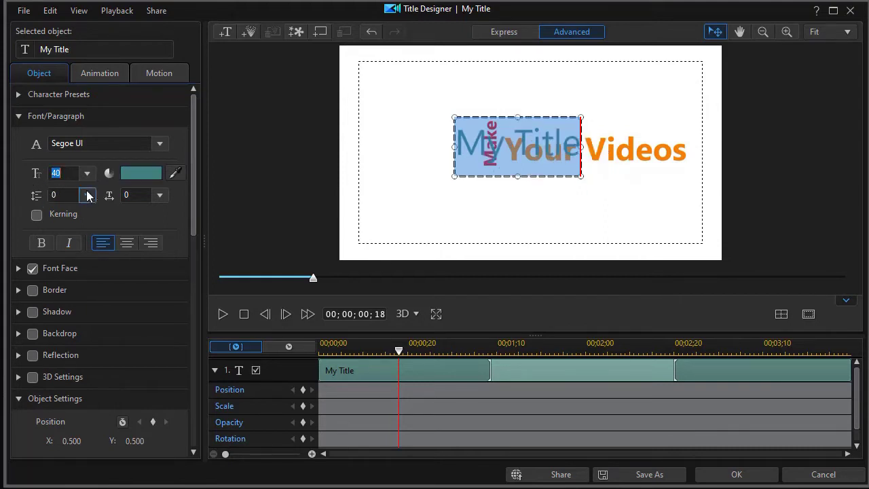
click(45, 245)
drag(508, 117, 530, 169)
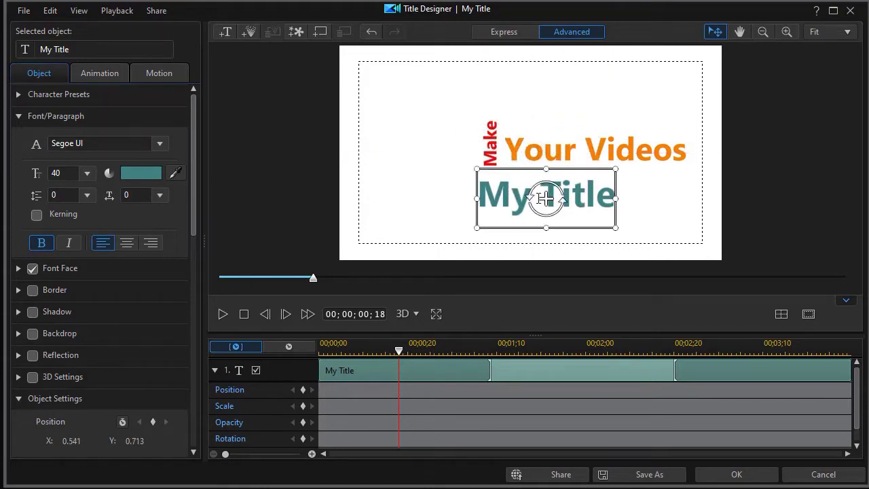
key(Up)
key(Up)
key(Up)
key(Up)
key(Up)
key(Up)
key(Up)
key(Up)
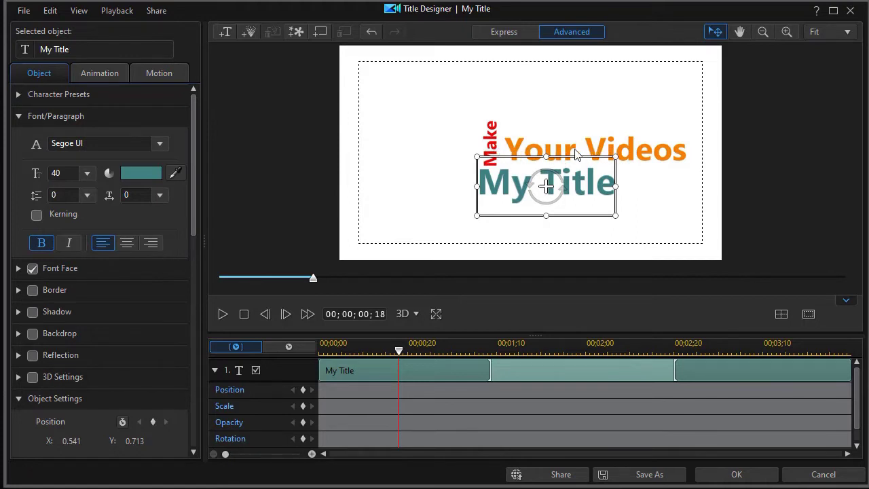
Replace the My Title text with 'With Power Director'.
double_click(517, 190)
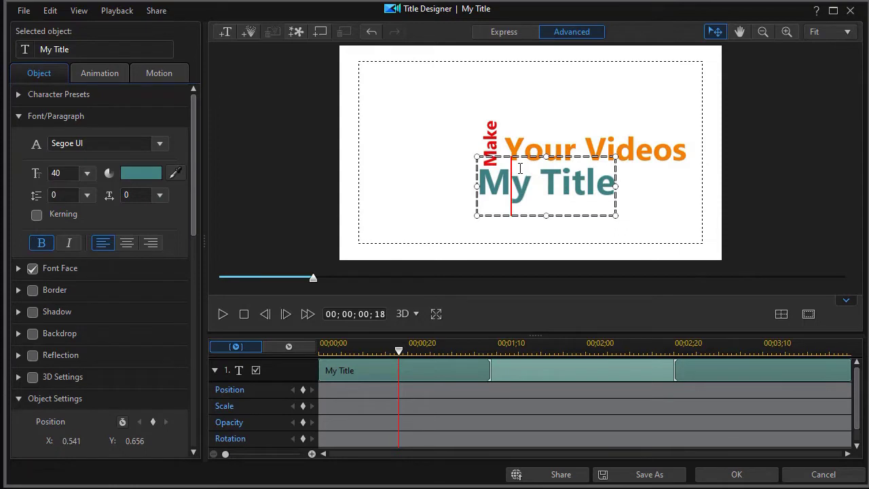
key(ctrl+a)
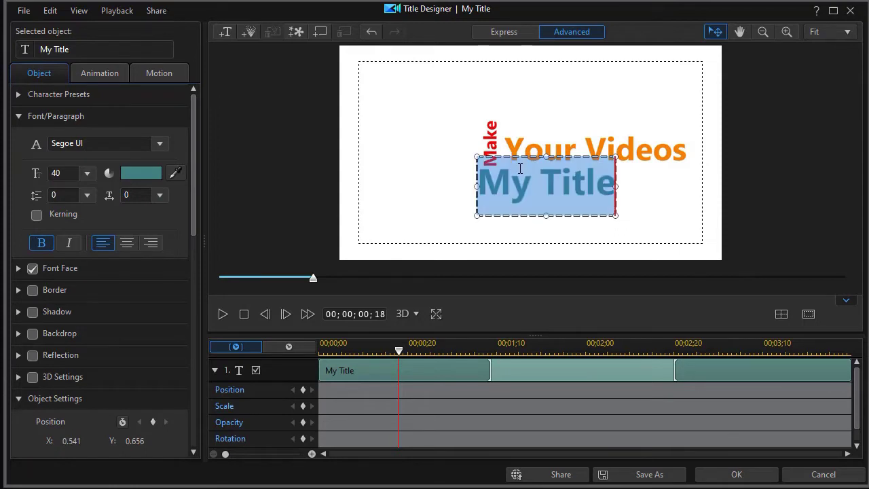
text(W)
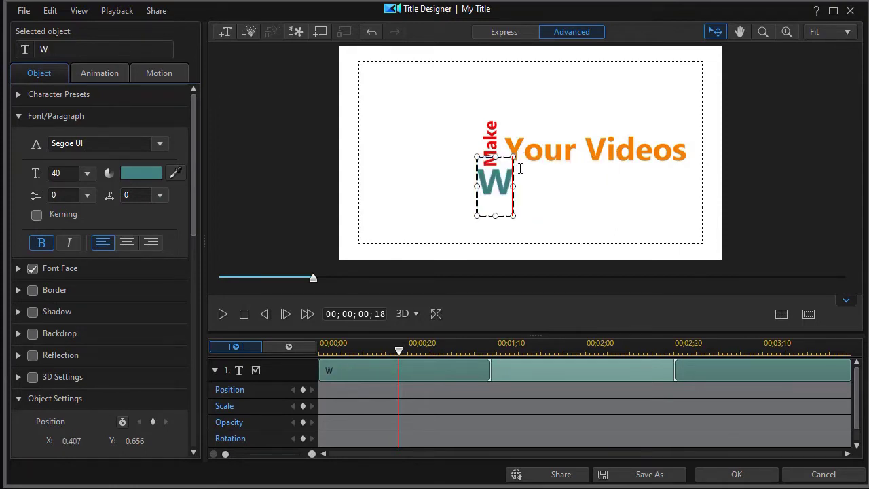
text(ith Power Director)
click(516, 222)
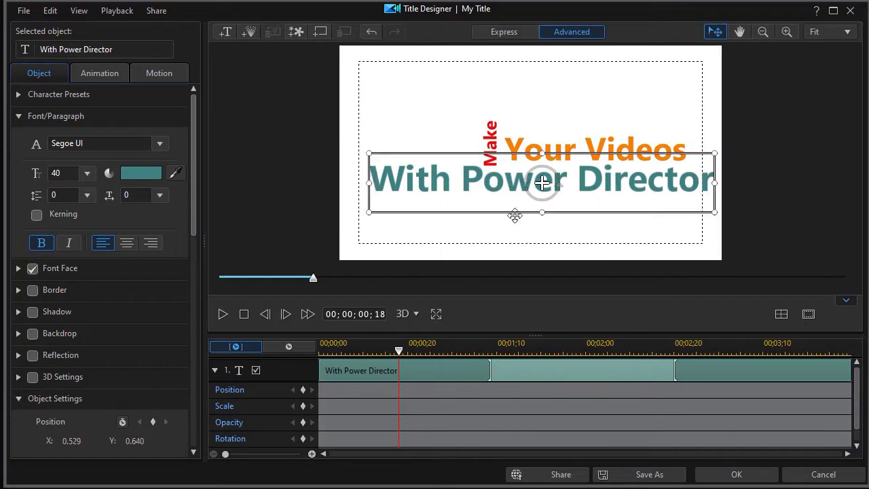
drag(513, 215, 514, 222)
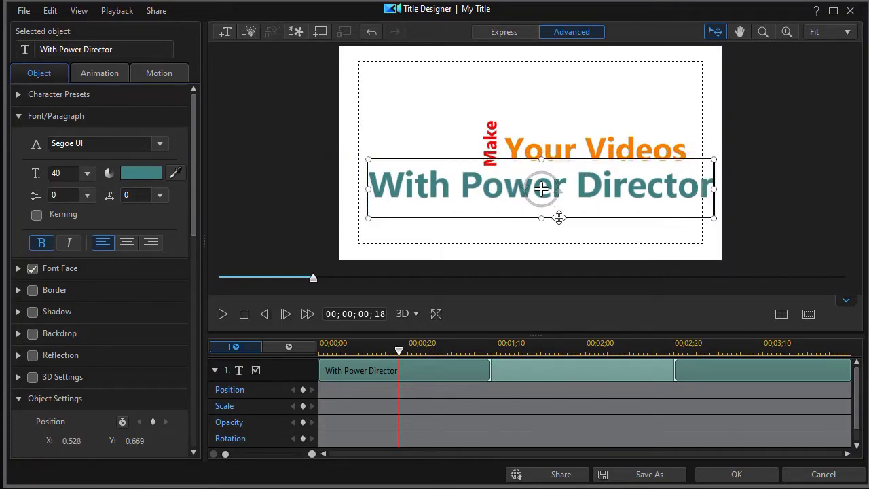
Resize the text to 36, centre it horizontally, and save the title.
double_click(479, 190)
key(ctrl+a)
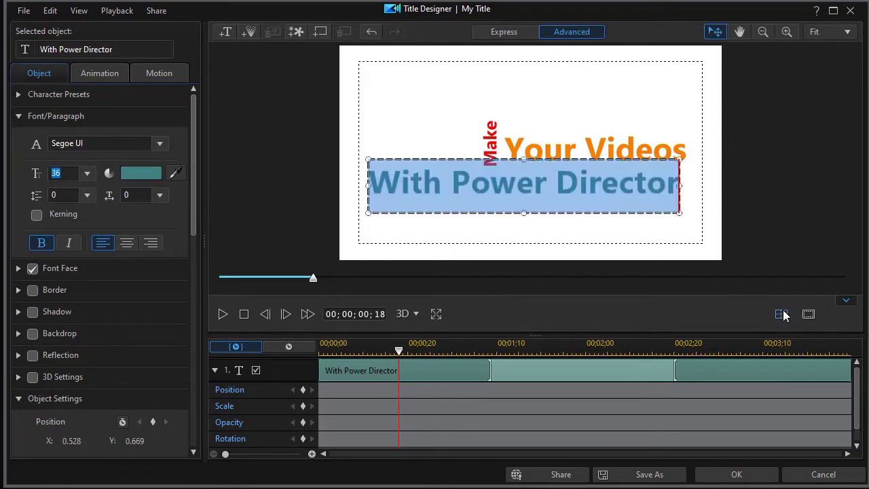
click(782, 315)
click(787, 368)
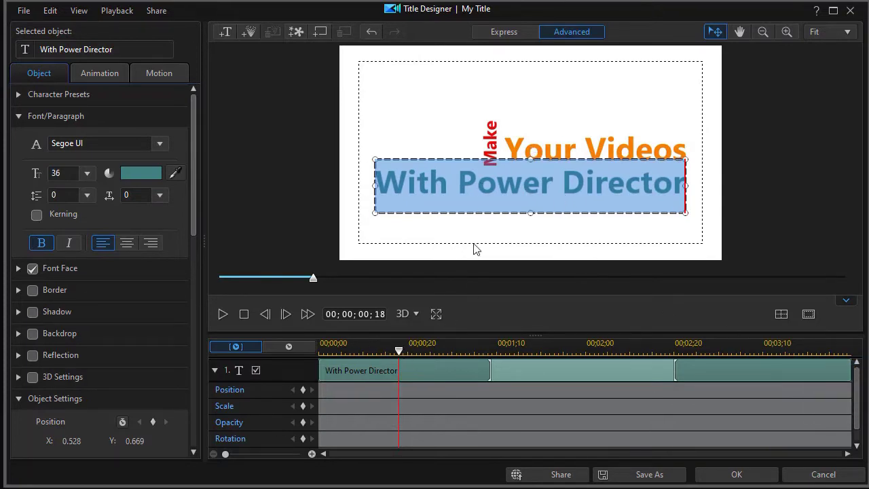
click(735, 476)
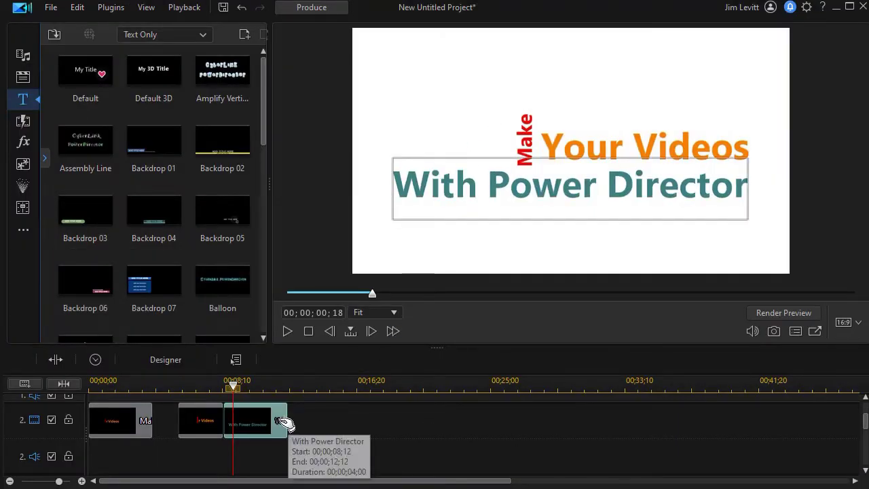
Keyframe the xyz(0) image's position so Make Your Videos rises to the top by 01;14.
scroll(360, 441, down, 1)
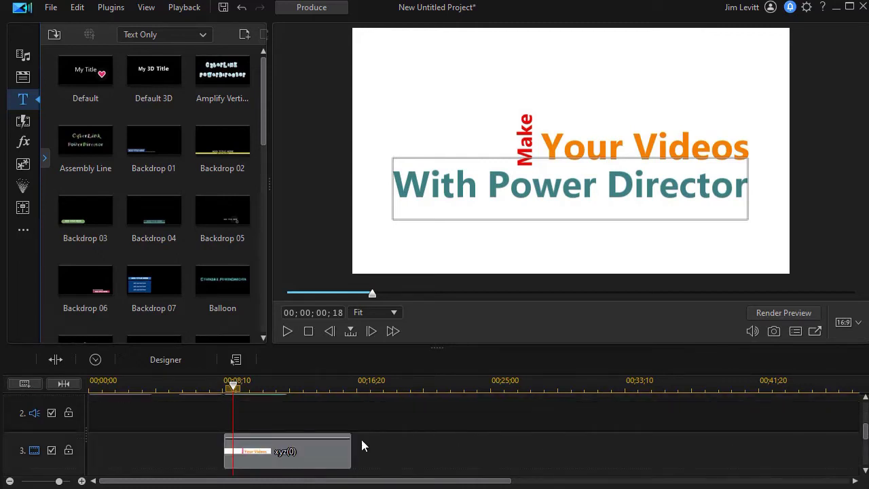
click(303, 452)
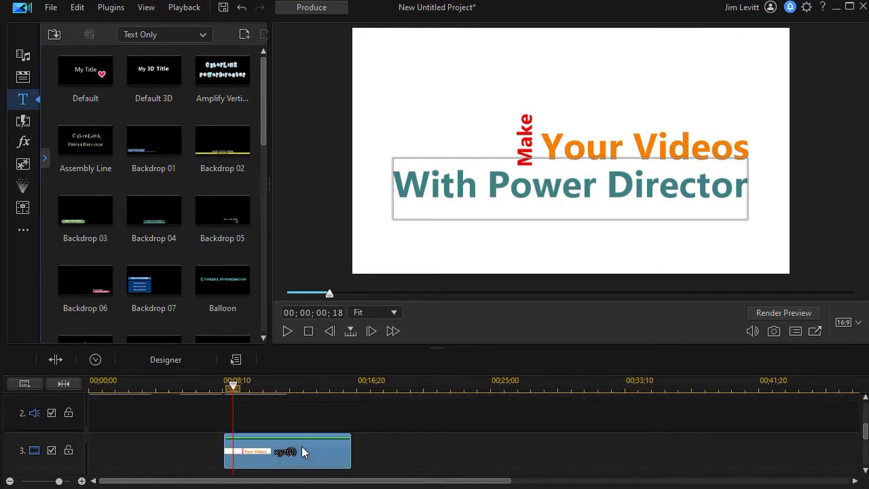
scroll(302, 448, down, 1)
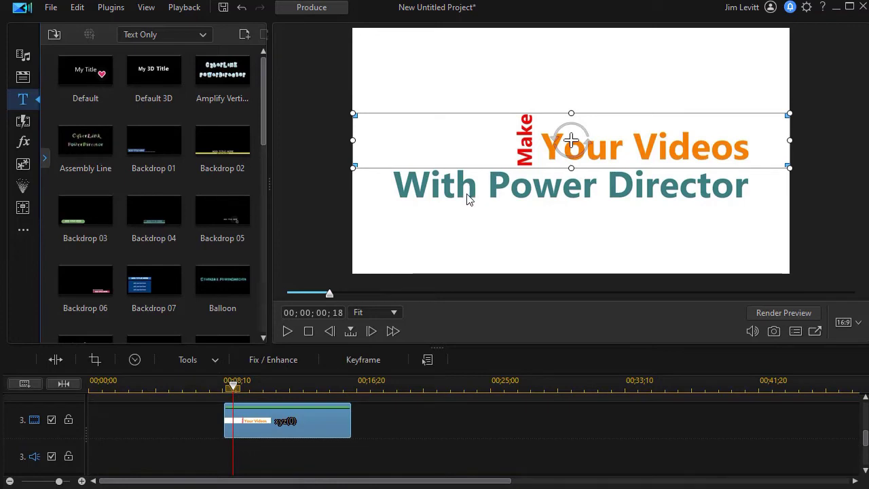
double_click(310, 421)
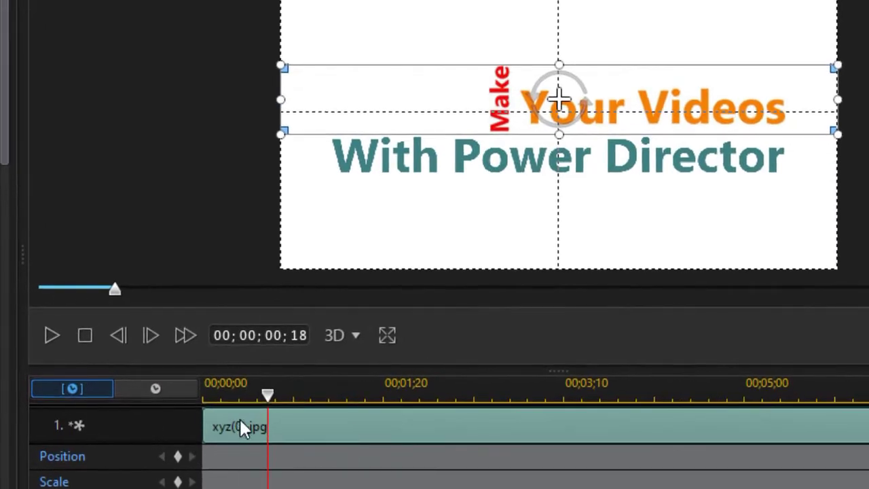
drag(268, 398, 165, 444)
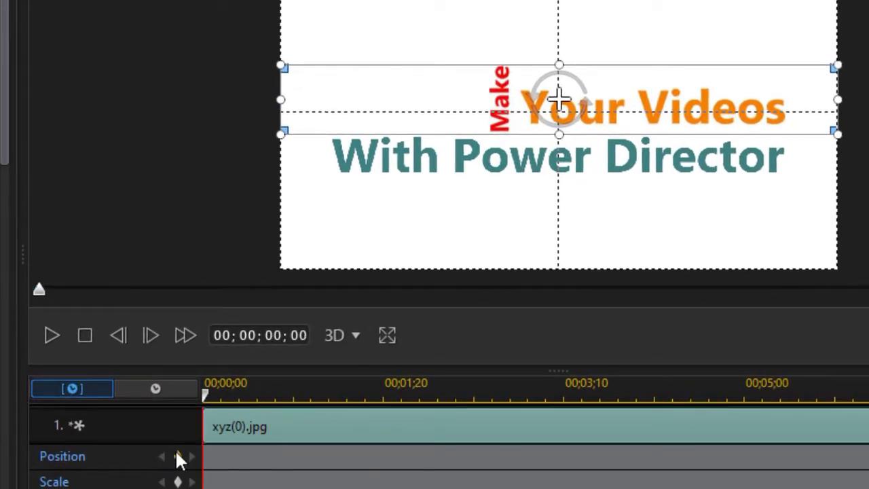
drag(206, 396, 363, 407)
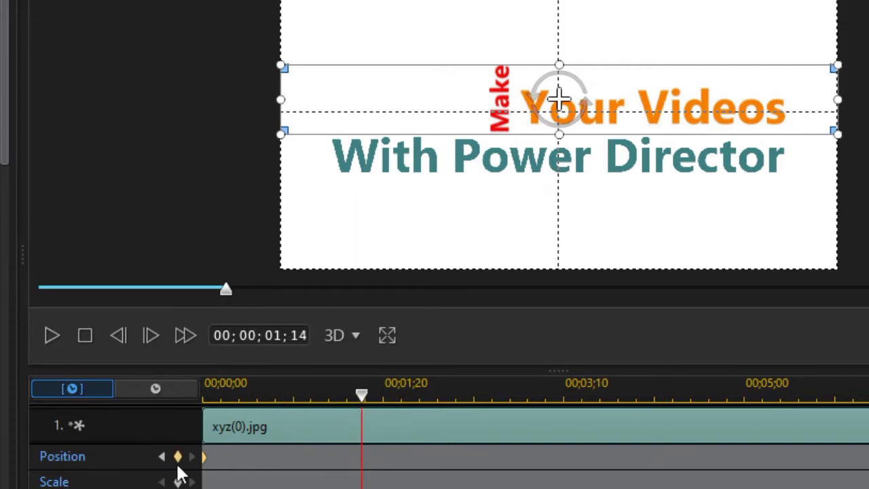
click(179, 456)
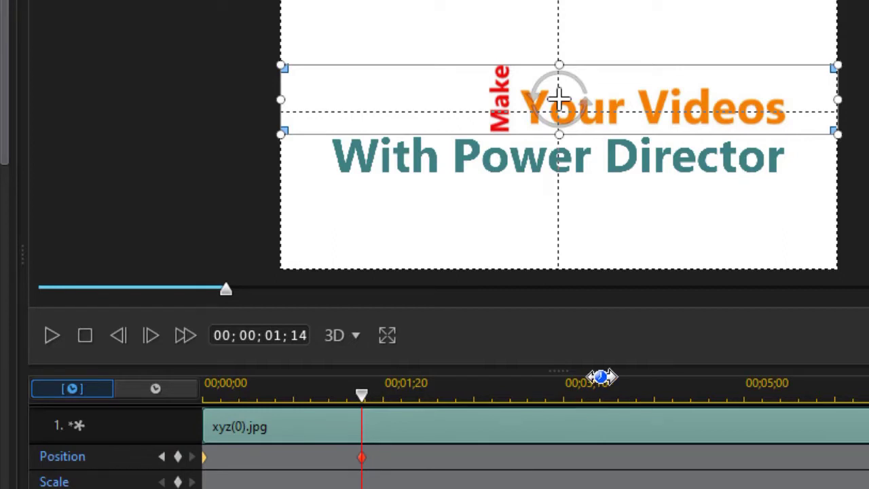
drag(558, 98, 558, 24)
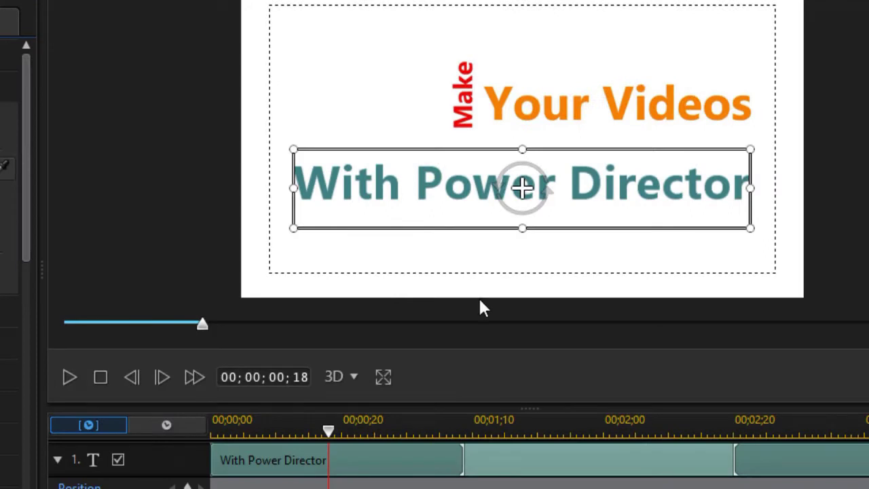
Raise the With Power Director box at the start keyframe so it overlaps Make Your Videos.
drag(497, 154, 495, 97)
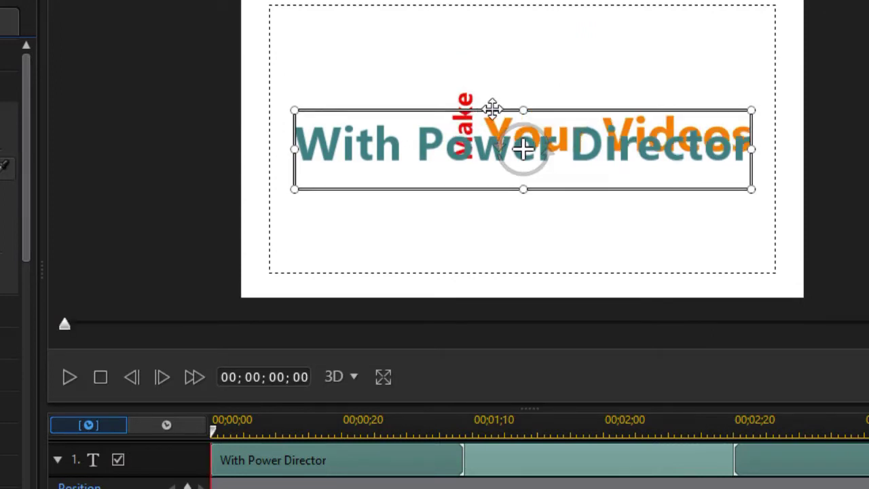
drag(491, 107, 492, 105)
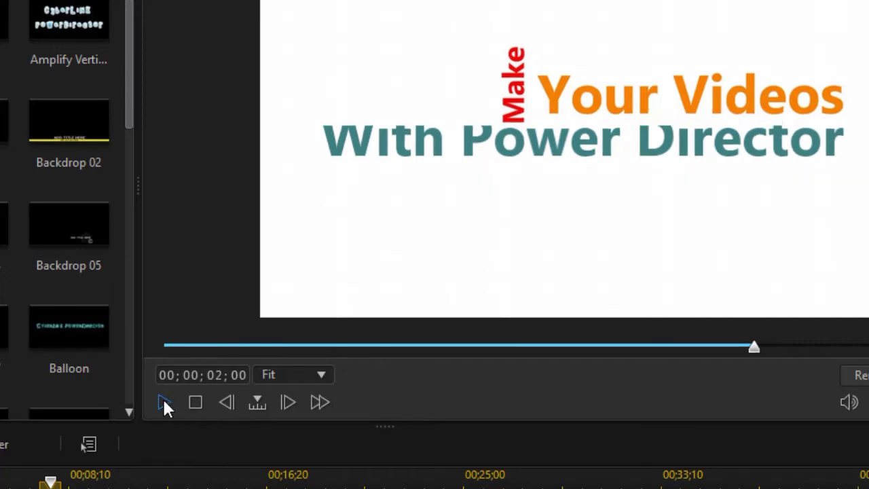
Replay the title animation, then select the xyz(0).jpg image for keyframe editing.
click(165, 402)
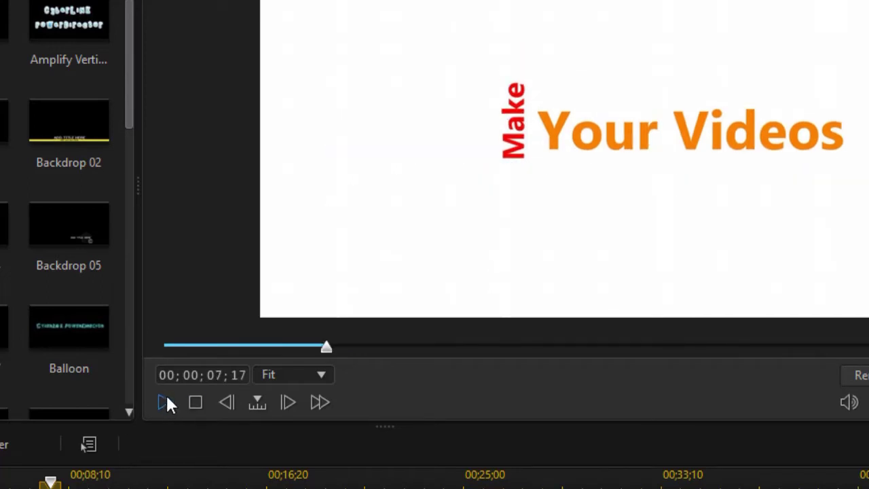
click(168, 403)
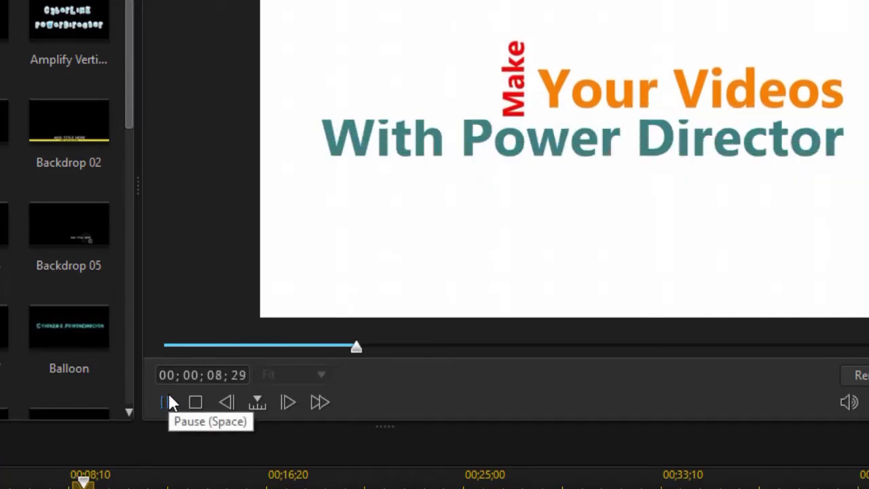
click(169, 402)
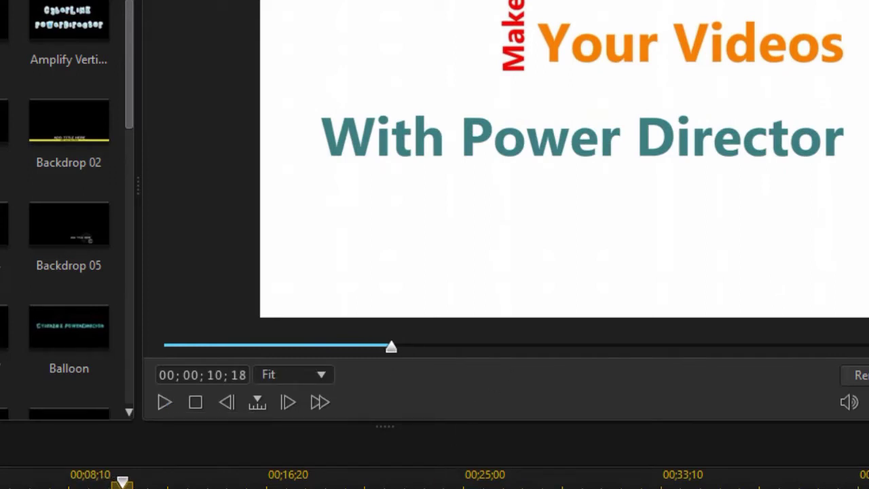
click(365, 445)
click(582, 34)
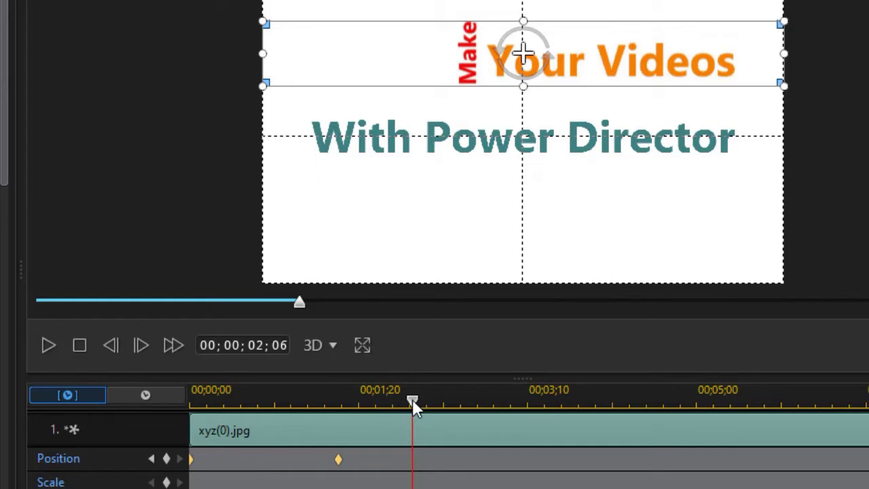
Shift the image's end position keyframe from 01;14 to 00;00;00;23 and preview the faster slide.
drag(412, 399, 126, 442)
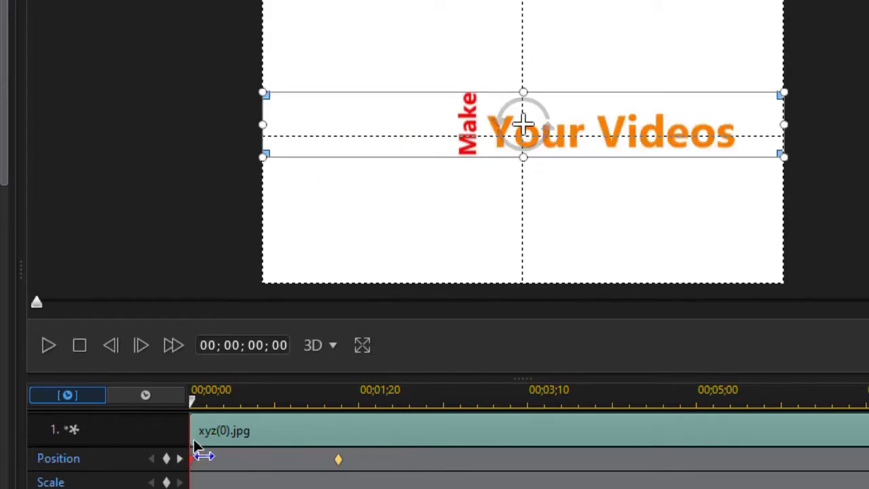
drag(194, 445, 282, 410)
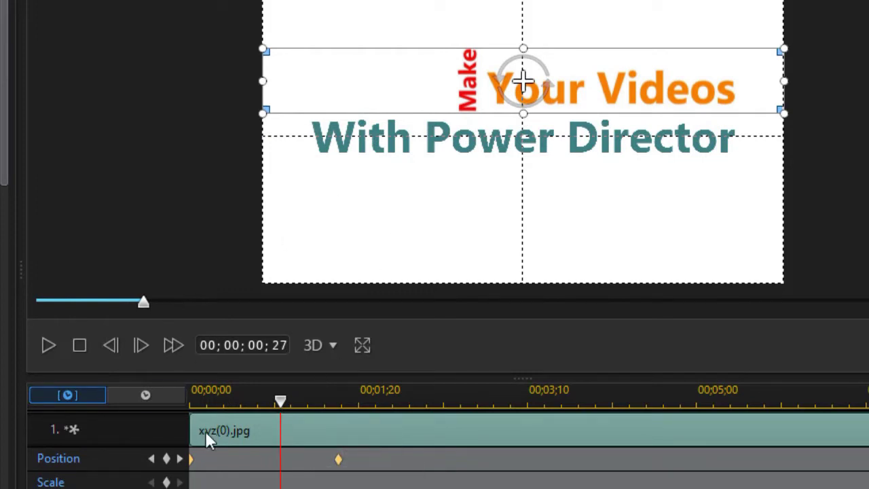
click(167, 459)
right_click(339, 461)
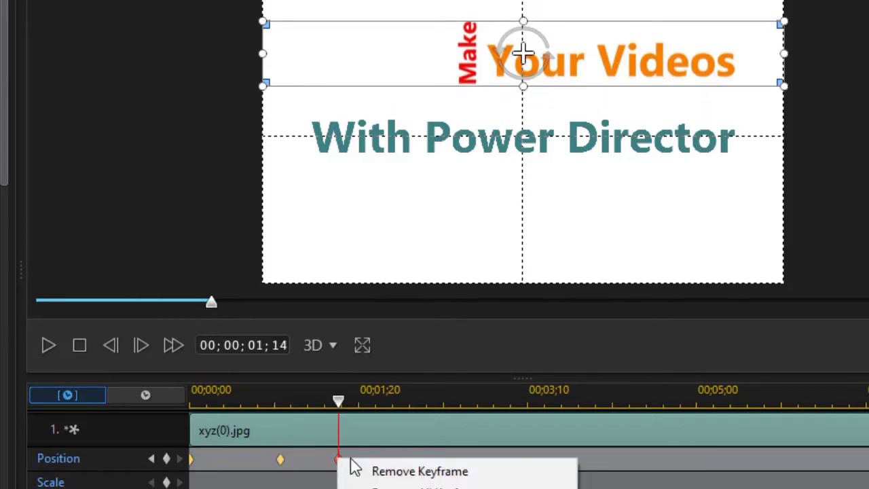
click(392, 471)
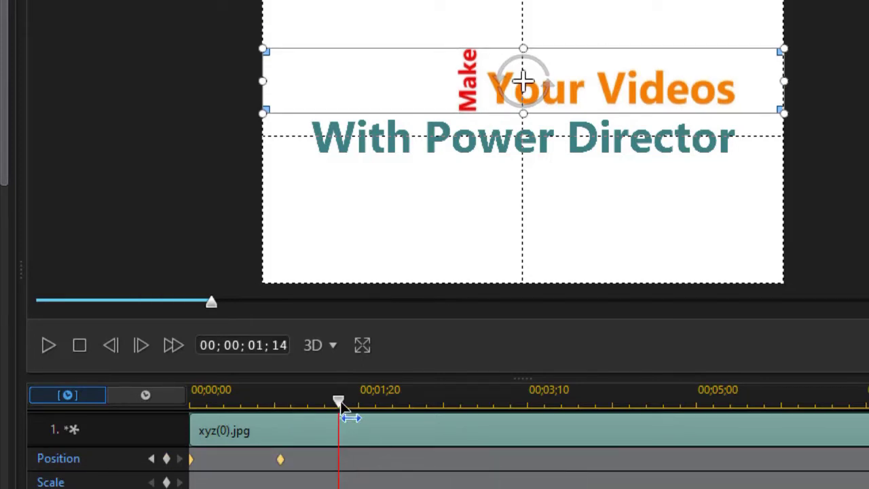
drag(340, 401, 124, 421)
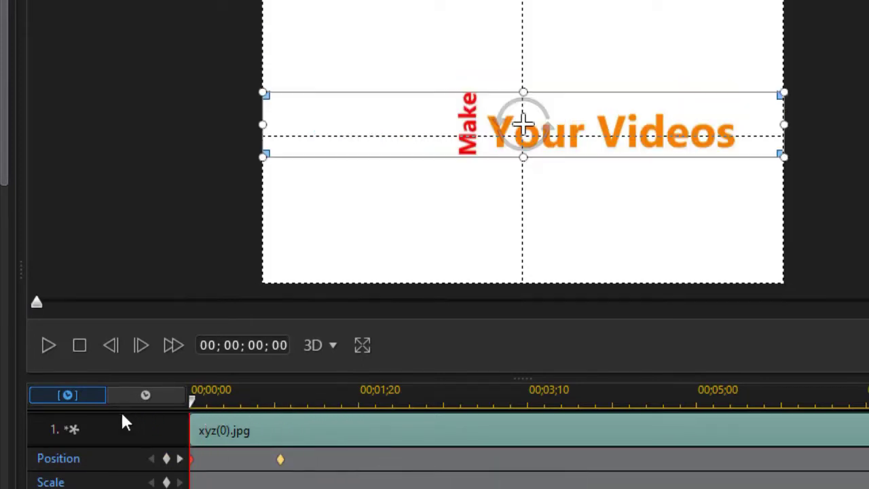
click(47, 345)
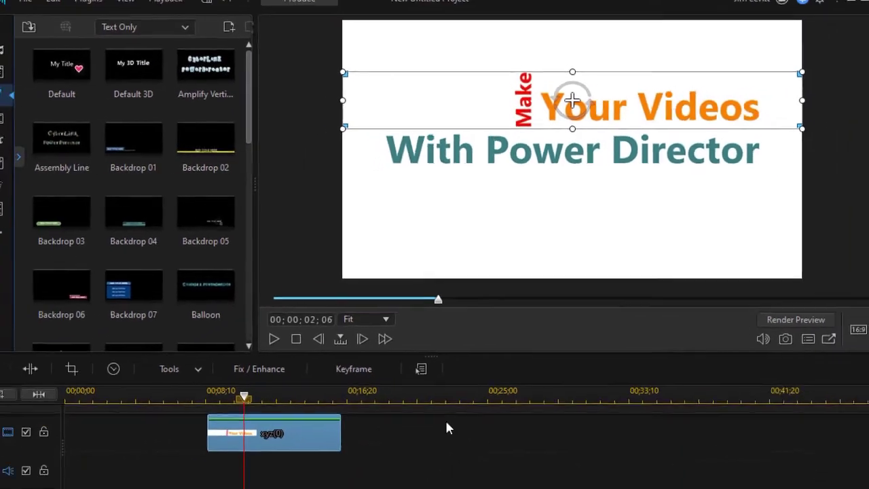
Set the playhead to about 00;00;10;28 and enlarge the timeline to show tracks 2 and 3.
scroll(865, 435, up, 3)
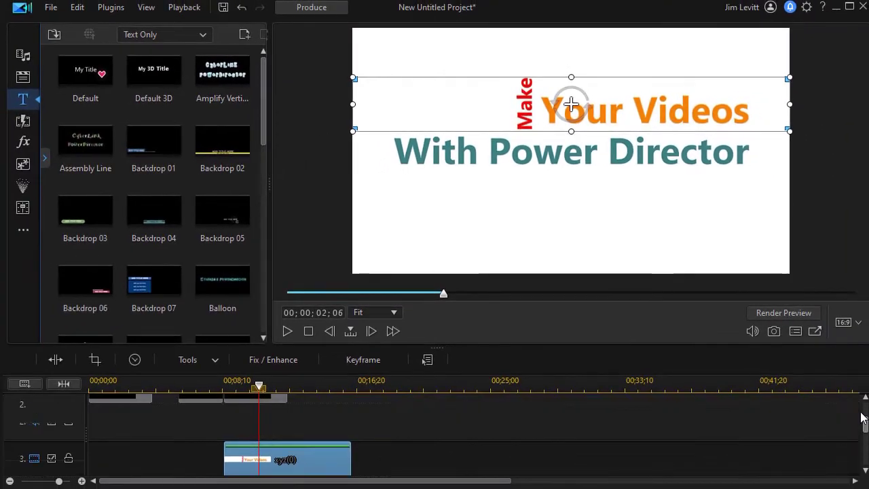
click(260, 387)
drag(260, 388, 265, 387)
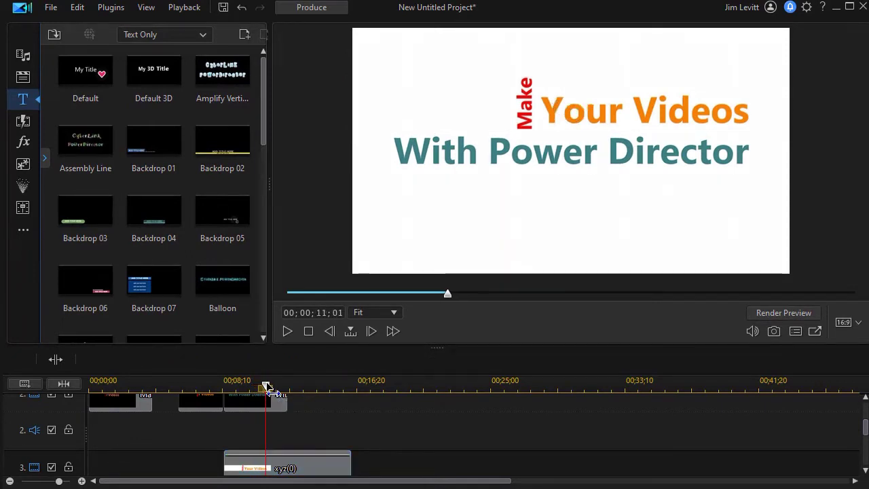
click(313, 463)
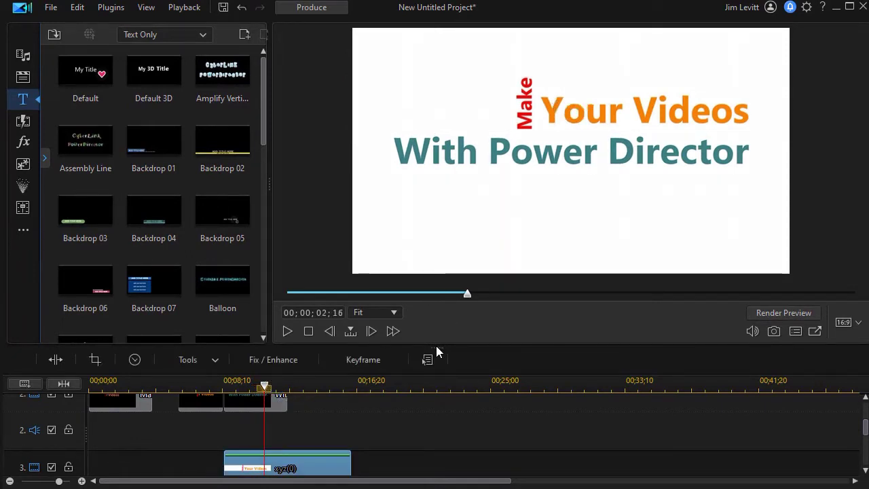
drag(437, 347, 344, 353)
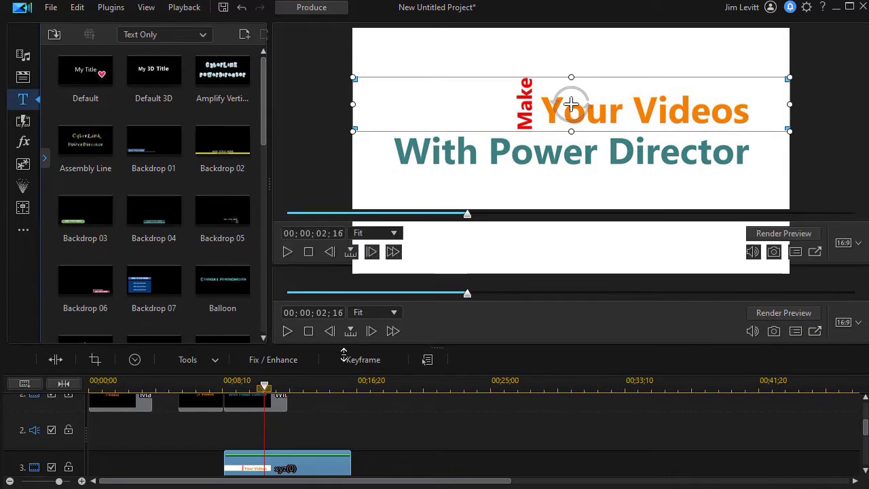
drag(258, 402, 271, 345)
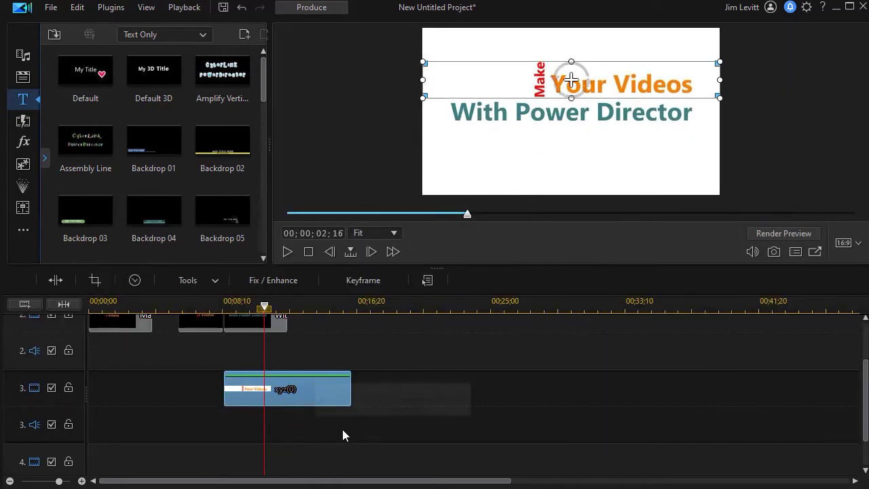
Split the title clips on tracks 2 and 3 at the playhead and delete the parts after it.
drag(343, 423, 279, 324)
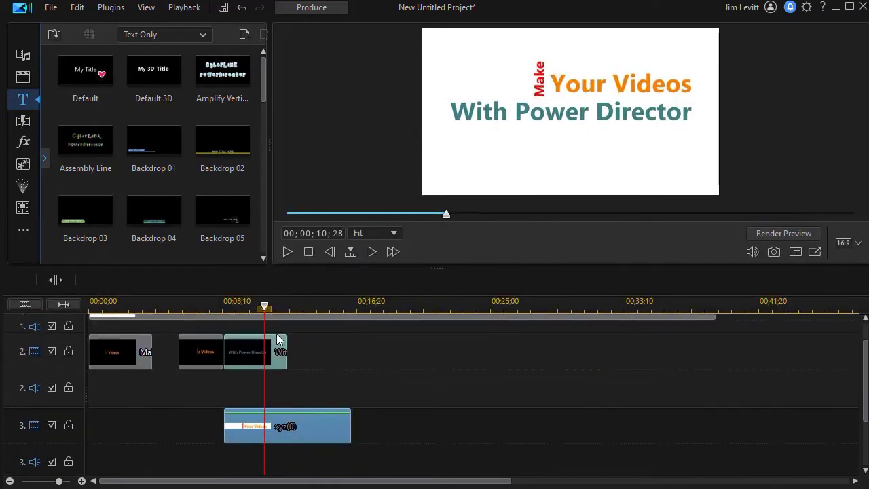
key(ctrl+t)
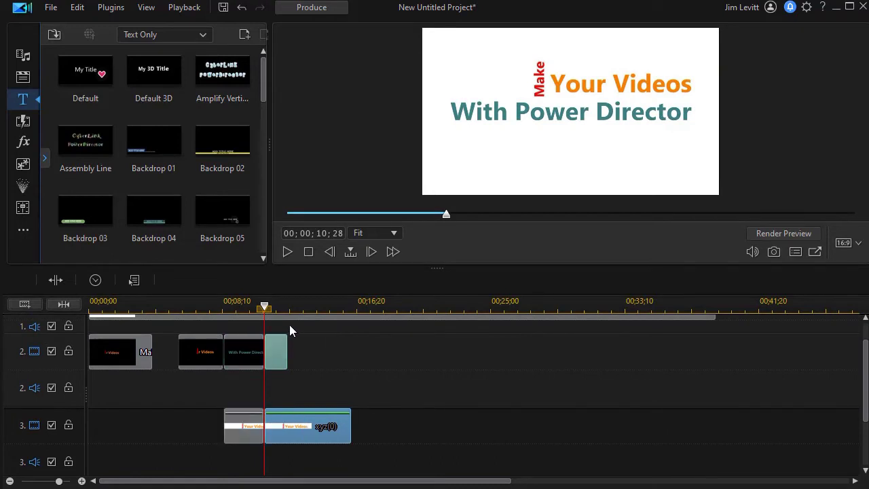
drag(382, 421, 290, 353)
key(Delete)
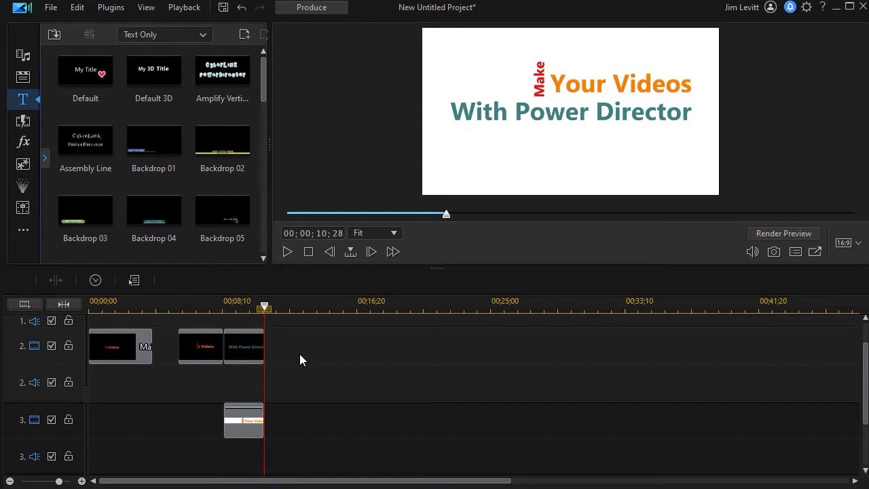
click(298, 351)
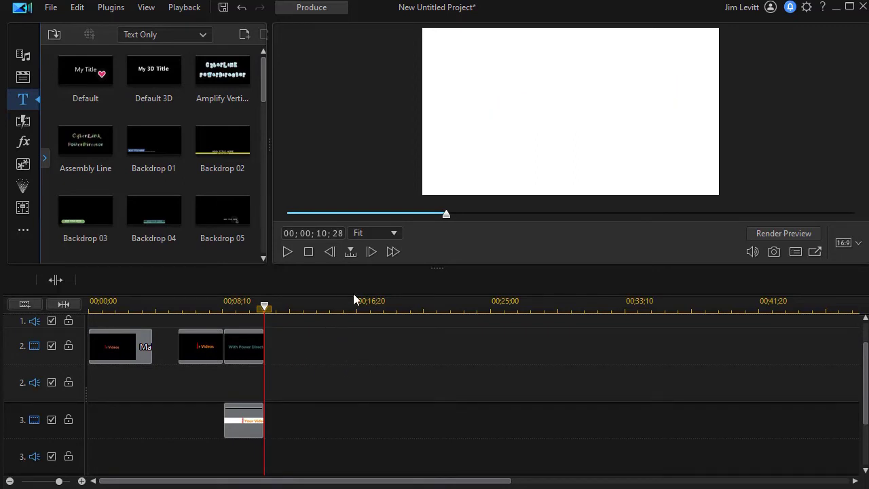
key(Left)
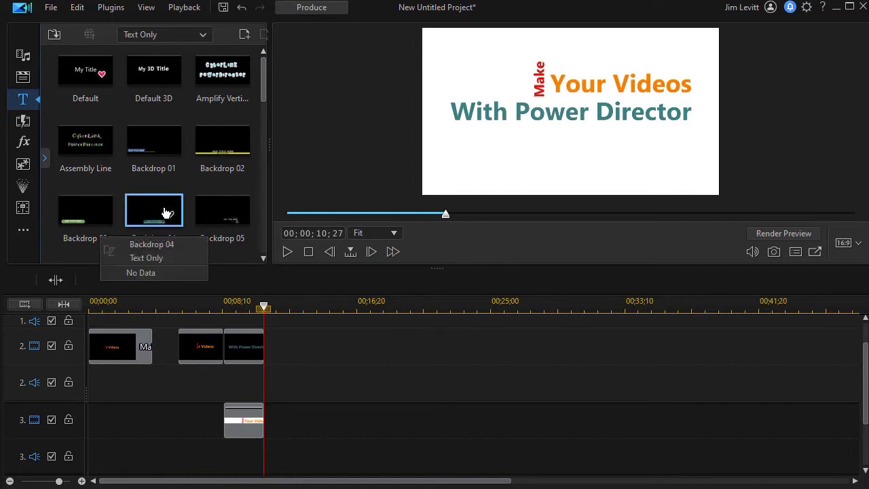
Save a JPG snapshot of the title's final frame in the Dry Run folder.
key(ctrl+p)
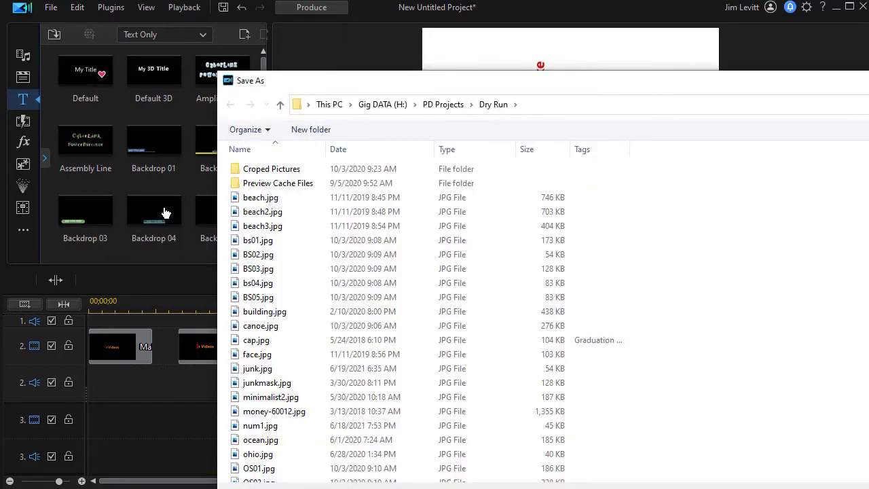
key(Escape)
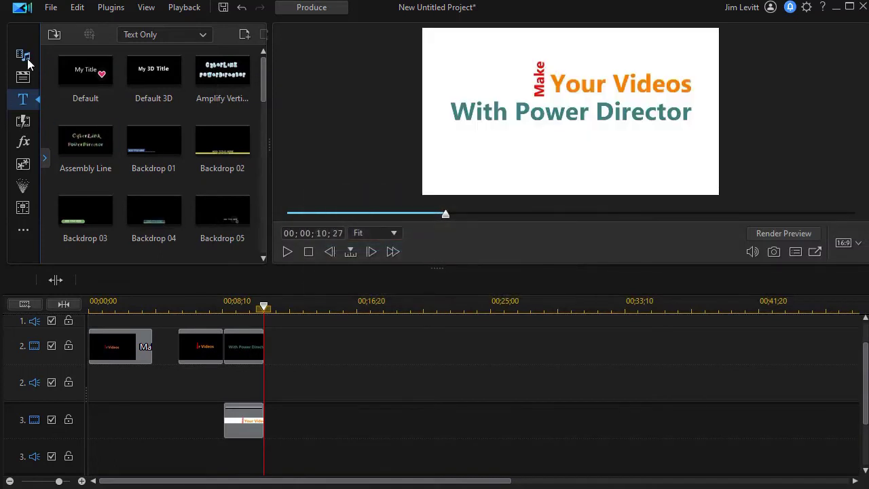
Put the xyzz.jpg still on track 2 after the titles and open it in PiP Designer.
click(23, 56)
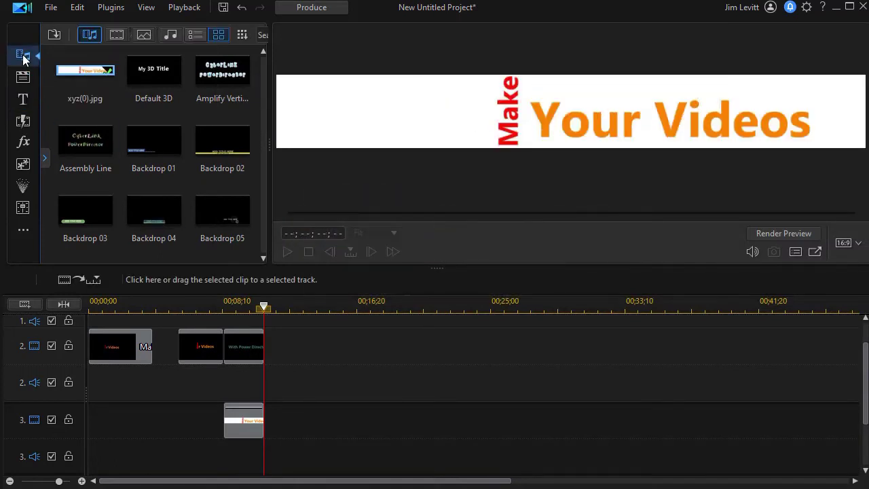
drag(226, 73, 276, 352)
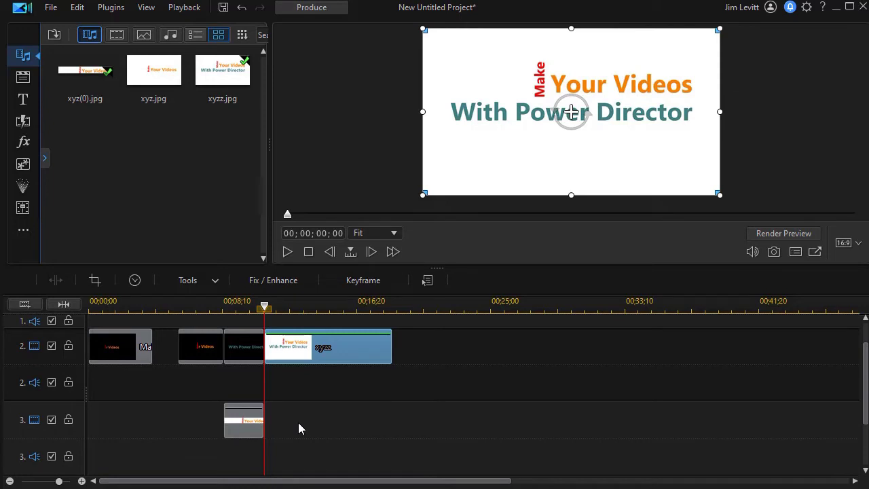
double_click(336, 354)
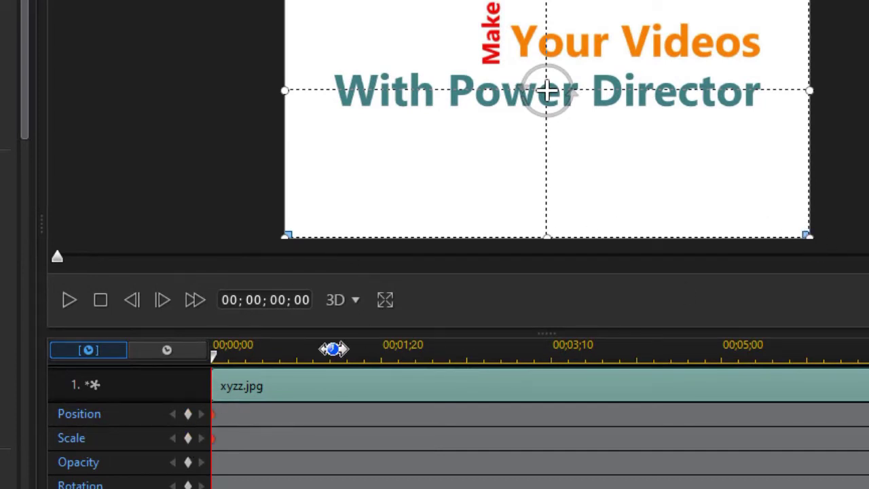
Keyframe the xyzz.jpg still to shrink and move up by 00;00;00;23.
drag(215, 356, 290, 358)
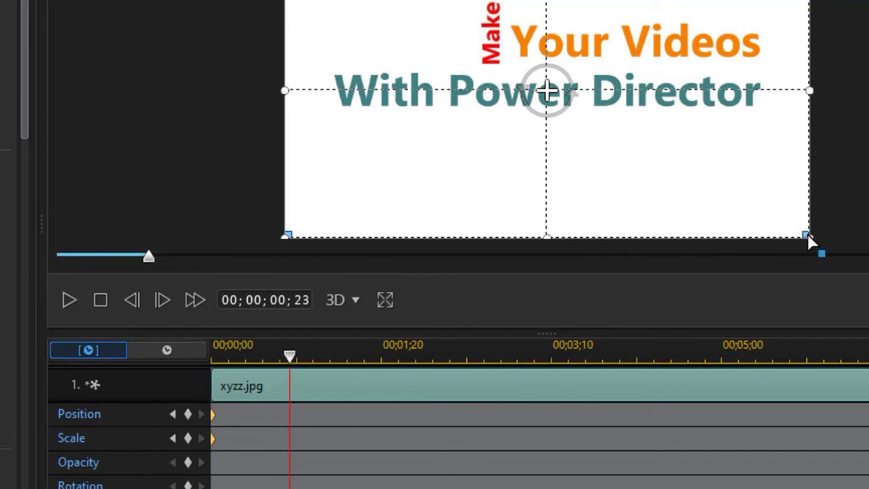
drag(808, 236, 733, 171)
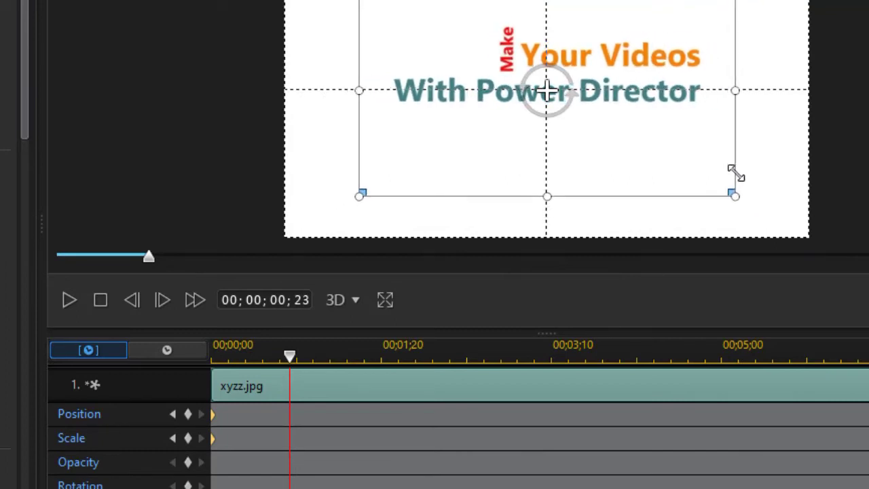
drag(548, 173, 548, 138)
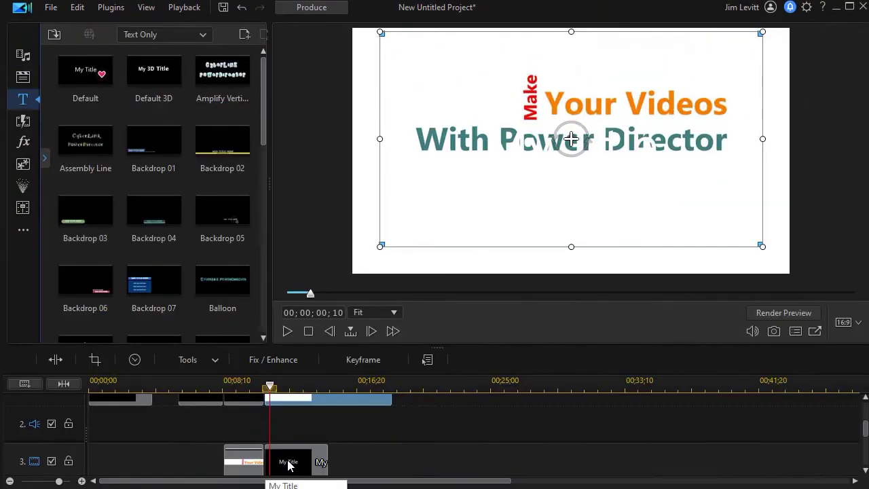
Make all the My Title placeholder text bright green.
double_click(288, 464)
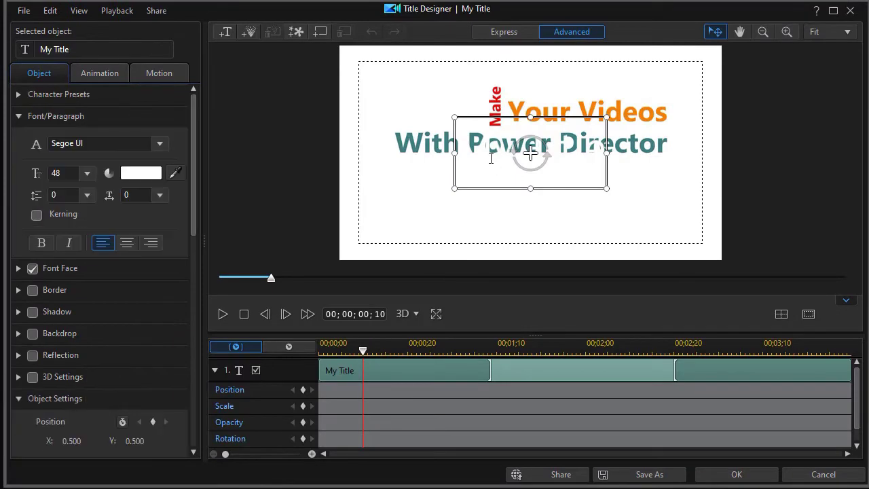
key(ctrl+a)
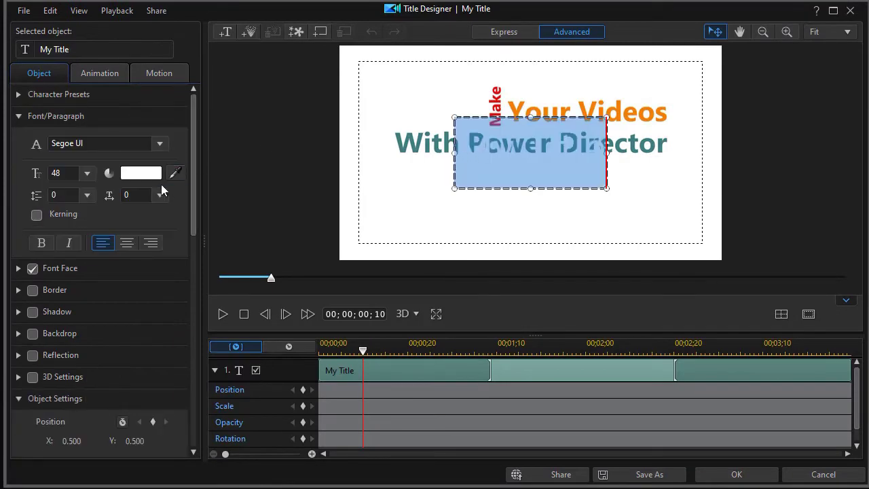
click(141, 173)
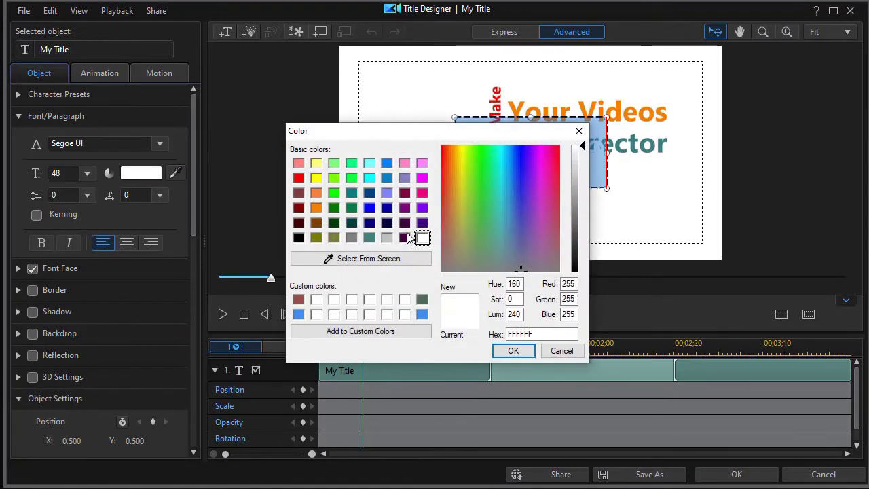
click(351, 193)
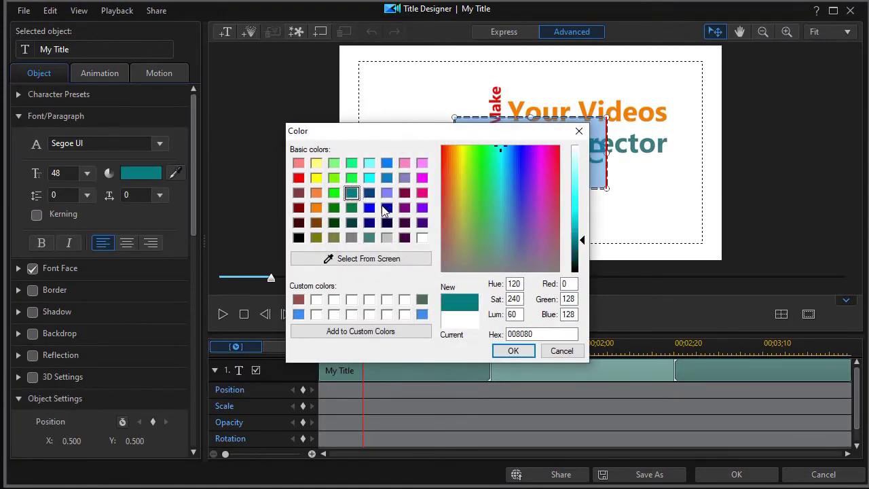
click(333, 193)
click(513, 351)
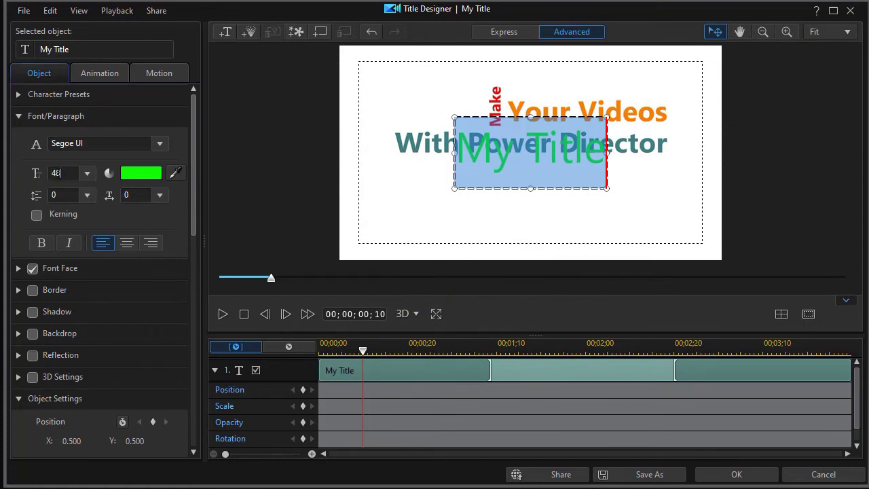
Set the title to 26 point bold and place it below 'With Power Director'.
text(26)
key(Return)
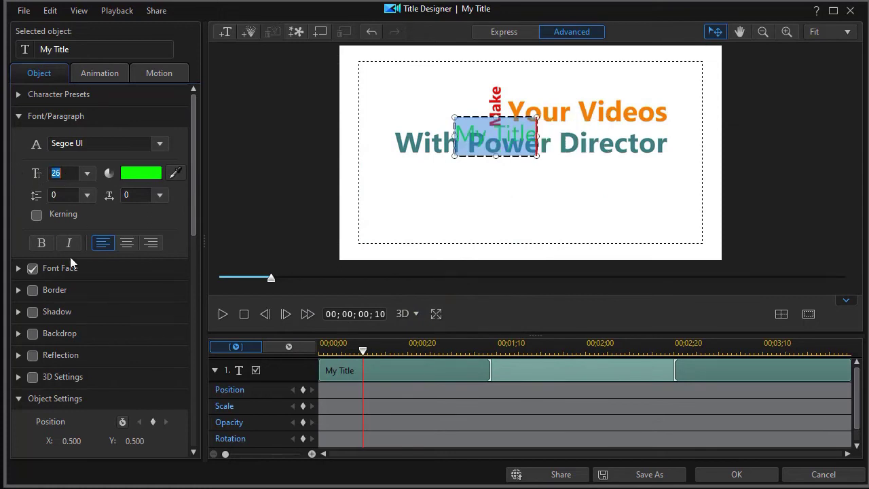
click(41, 242)
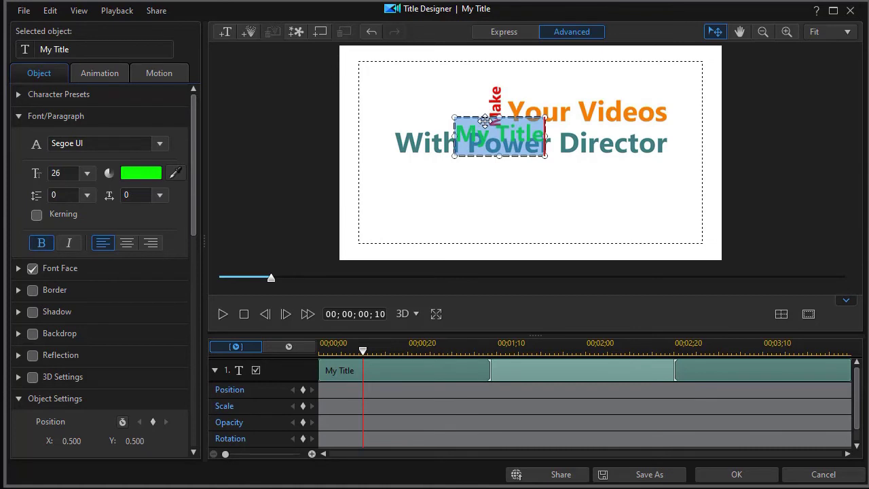
drag(485, 119, 522, 141)
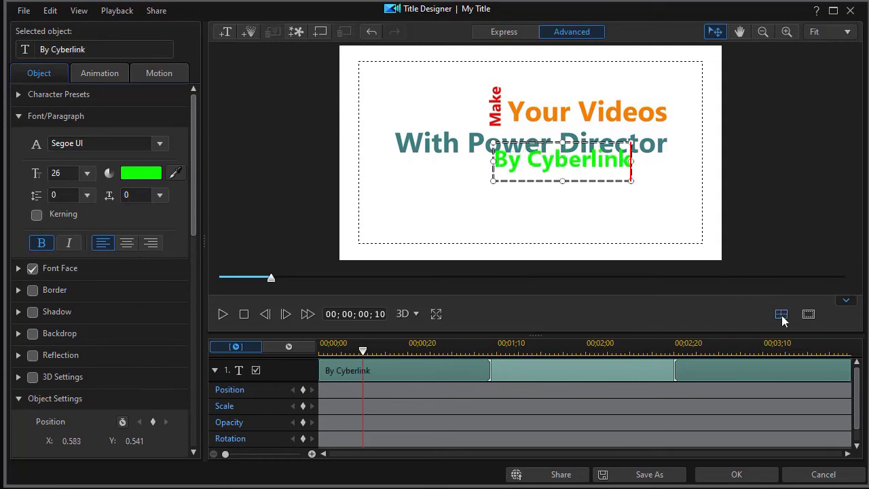
Centre 'By Cyberlink' horizontally, then keyframe it sliding down from behind the main line by frame 16.
click(782, 315)
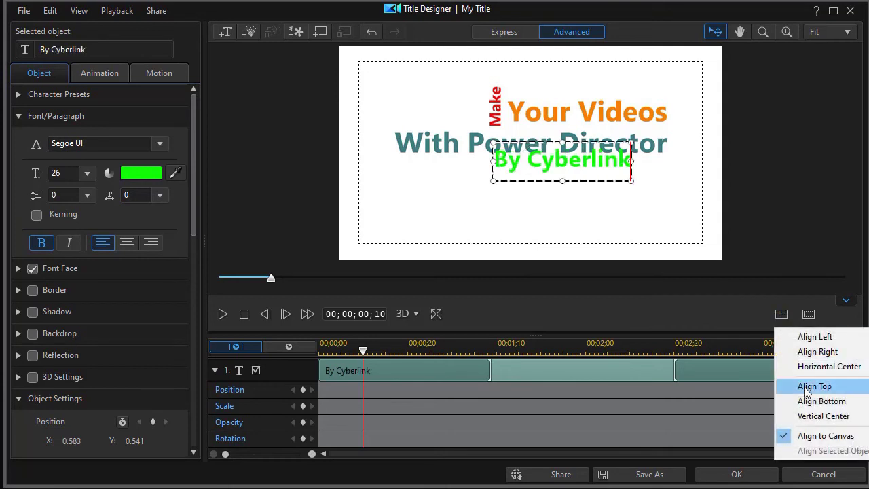
click(819, 368)
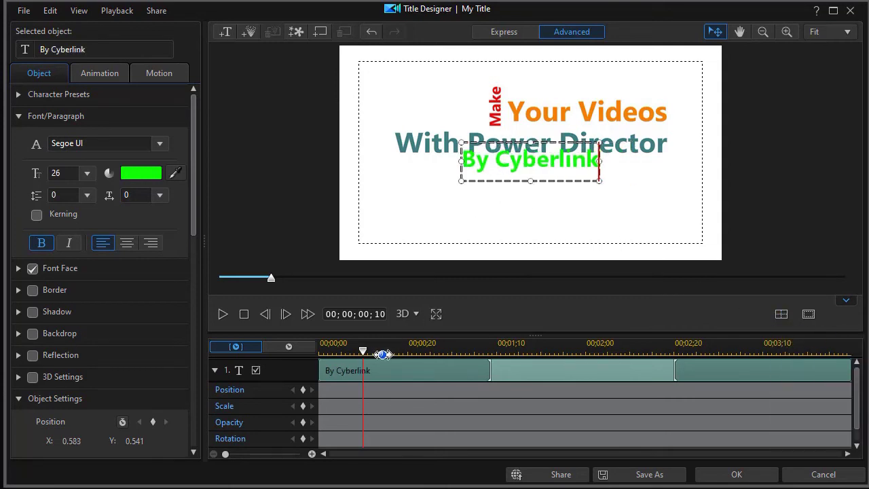
drag(362, 362, 317, 365)
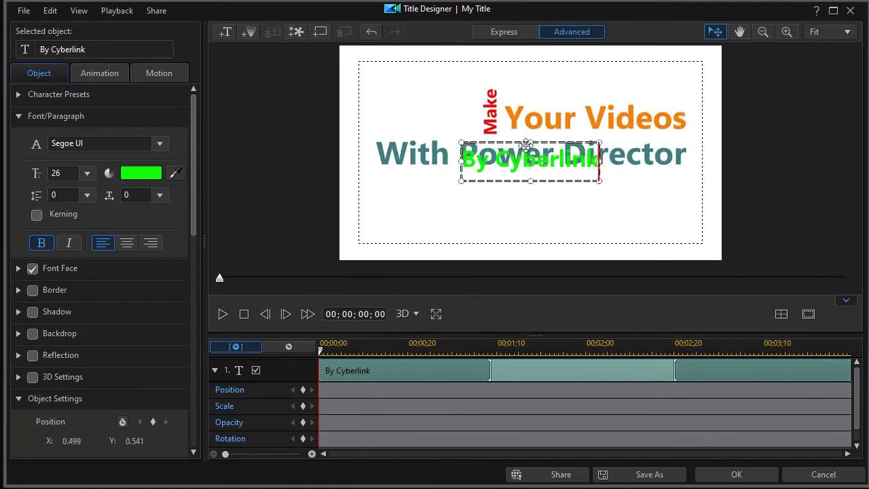
drag(523, 135, 521, 128)
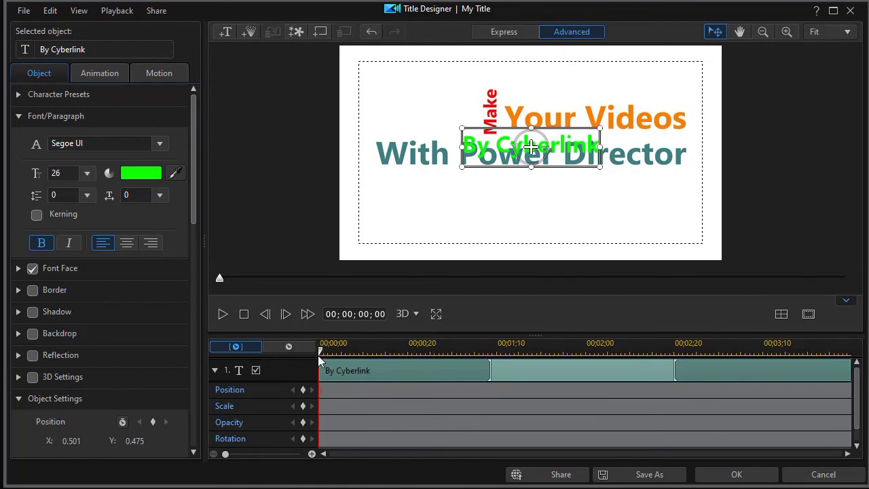
drag(318, 356, 393, 359)
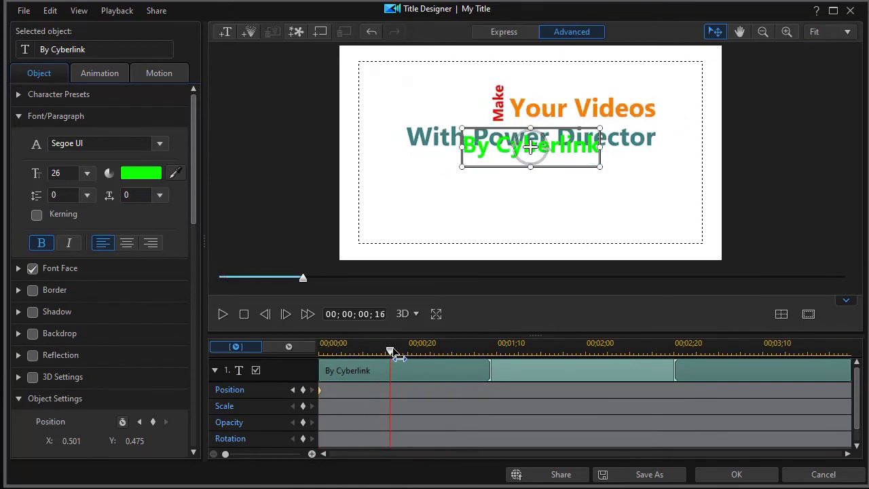
drag(530, 147, 530, 159)
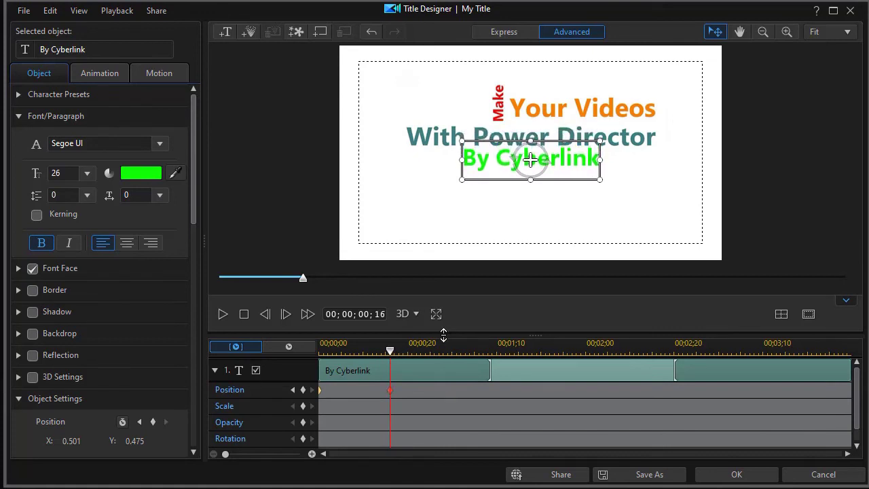
Close Title Designer and play back the title sequence from just before the titles.
click(736, 474)
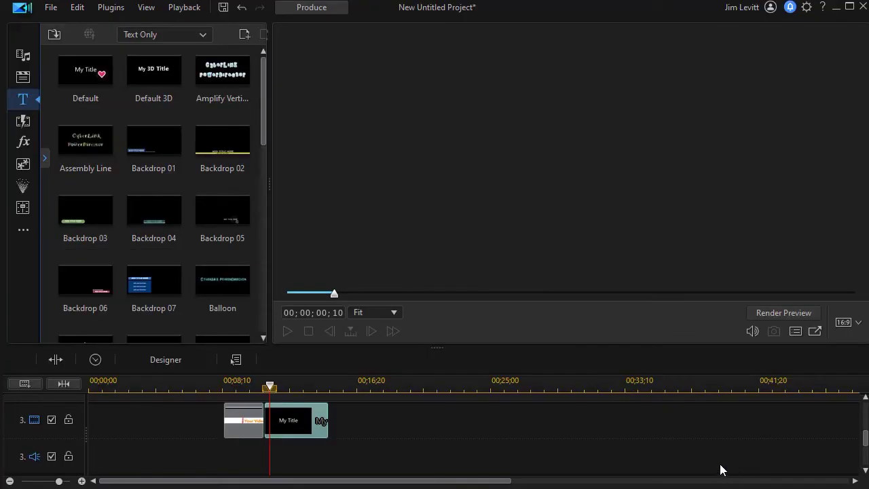
drag(270, 387, 241, 388)
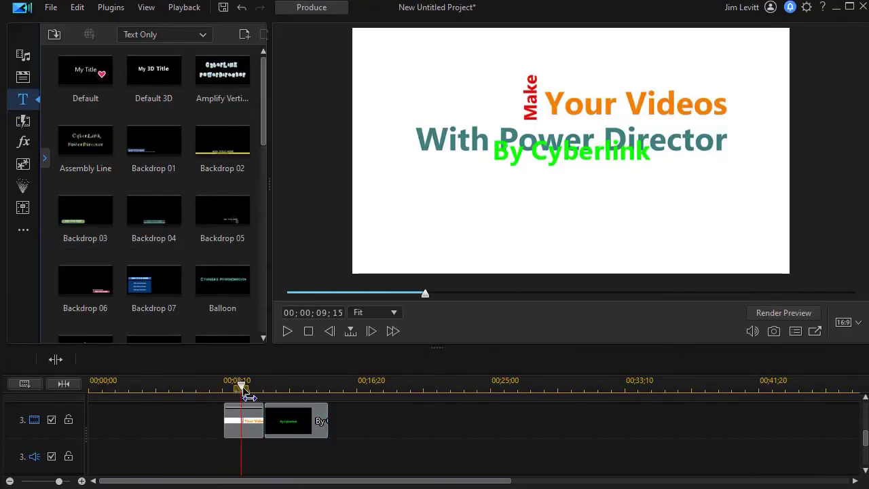
click(289, 331)
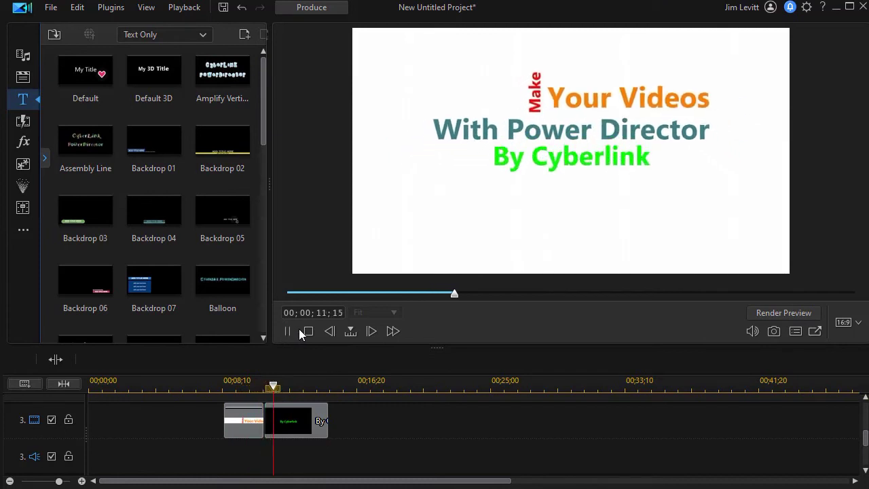
key(space)
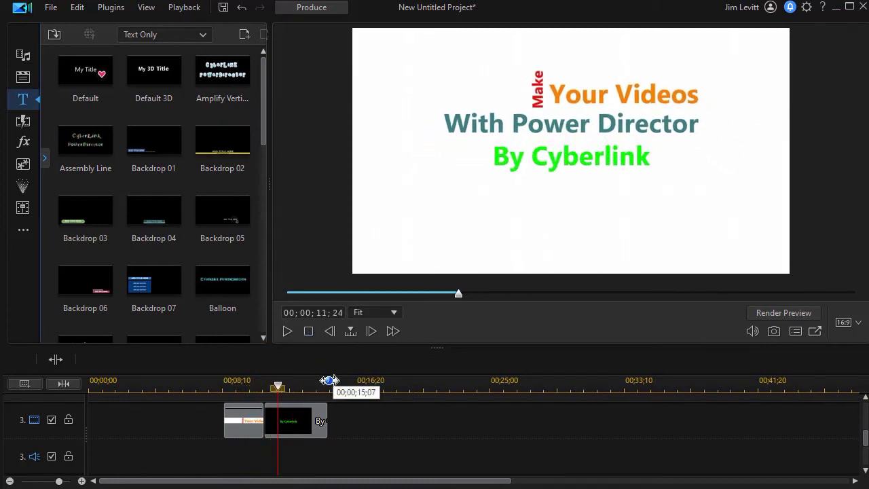
Reopen the By Cyberlink title clip in Title Designer.
click(272, 386)
click(303, 420)
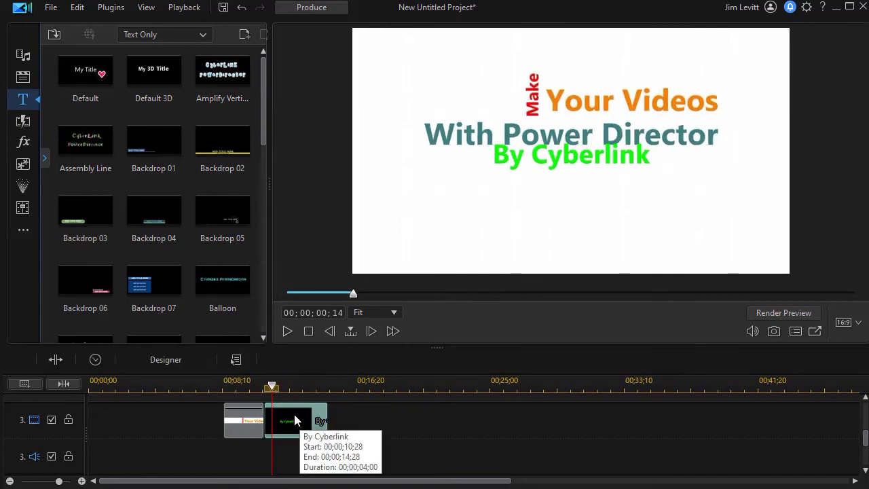
double_click(296, 421)
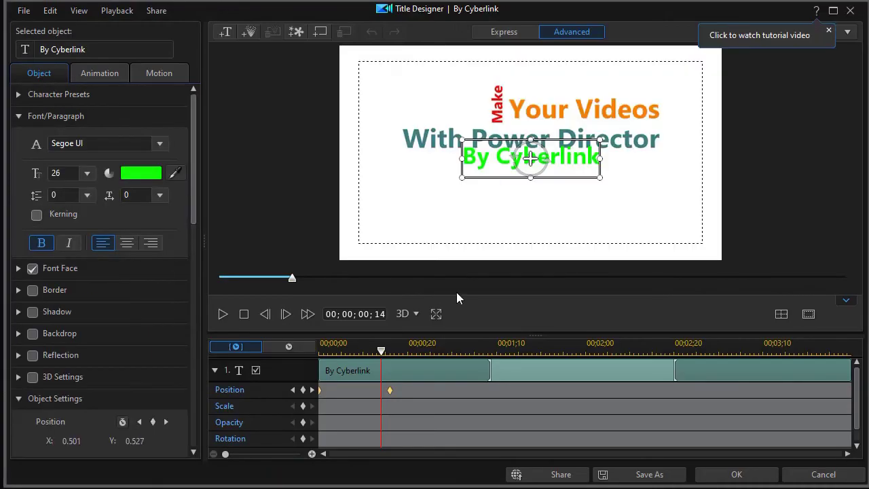
At the second position keyframe, enable Title Reveal Mask on the By Cyberlink text.
click(389, 390)
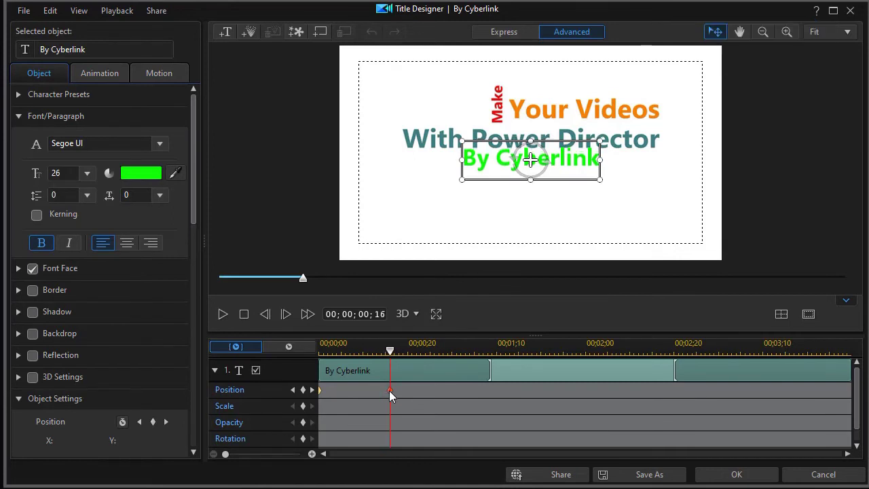
click(503, 166)
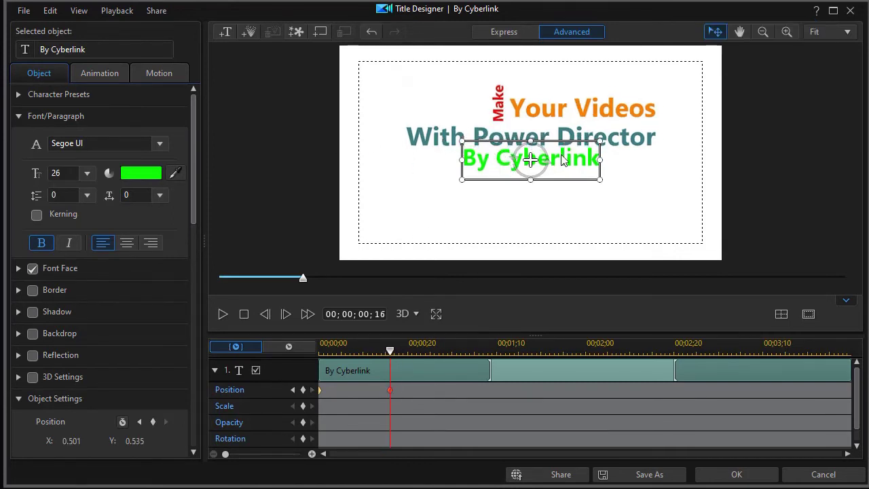
scroll(189, 221, down, 3)
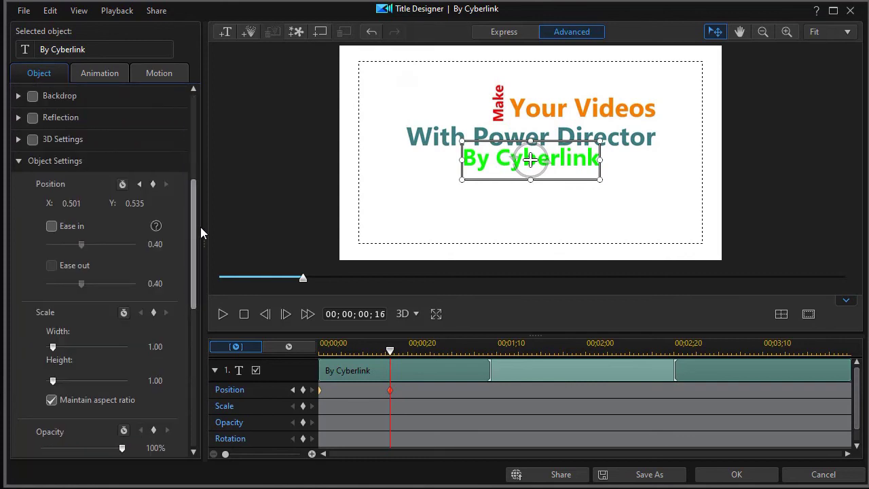
drag(192, 246, 190, 408)
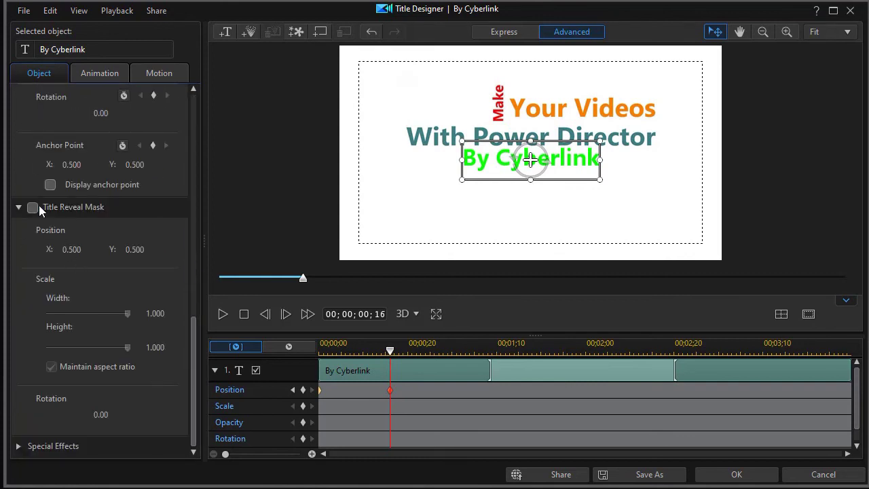
click(36, 208)
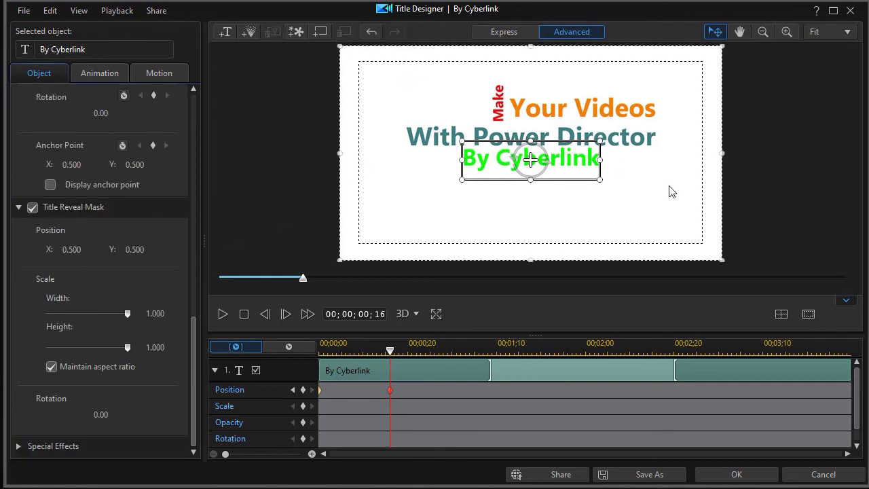
Shrink the reveal mask, position it just below By Cyberlink, and save the title.
drag(721, 258, 581, 155)
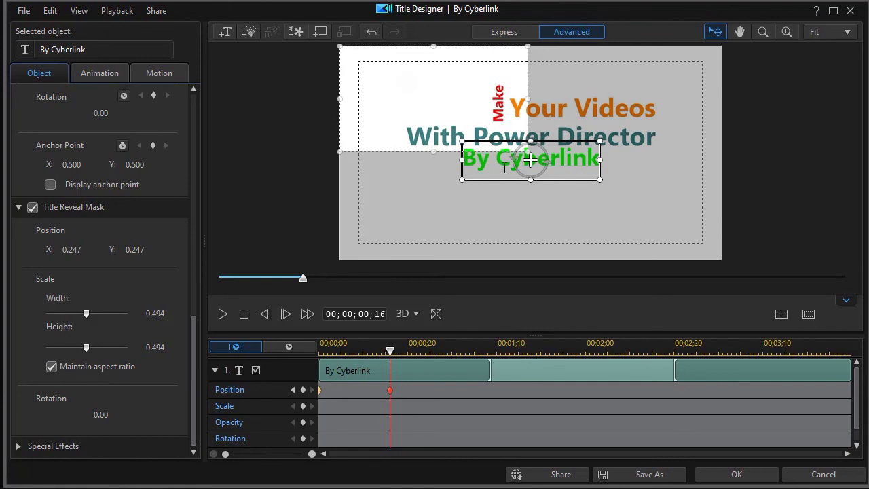
click(419, 81)
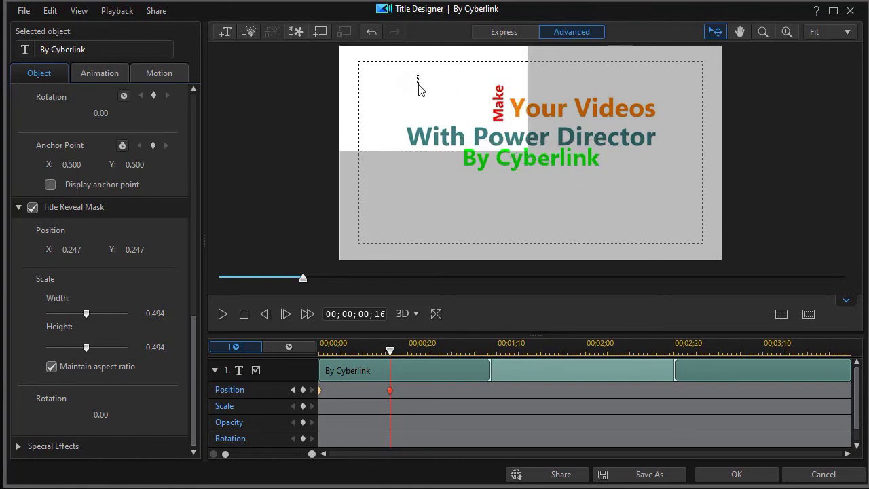
click(538, 161)
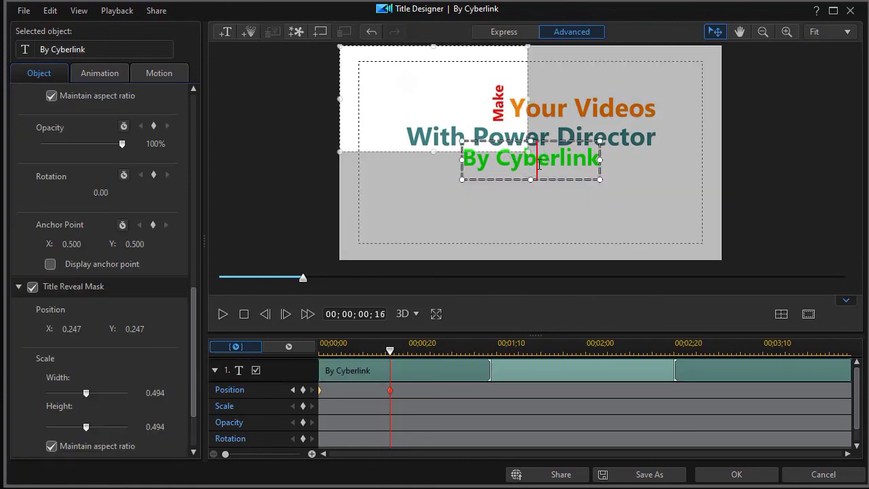
drag(398, 146, 527, 242)
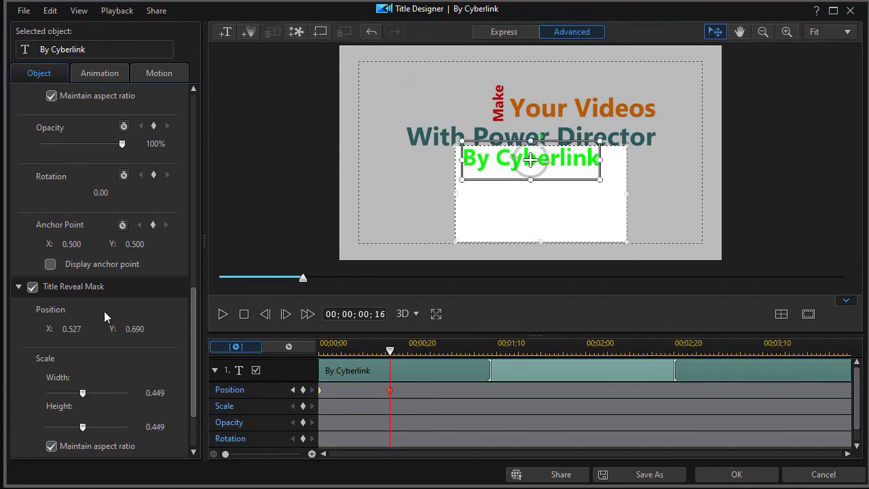
drag(540, 242, 543, 195)
click(733, 480)
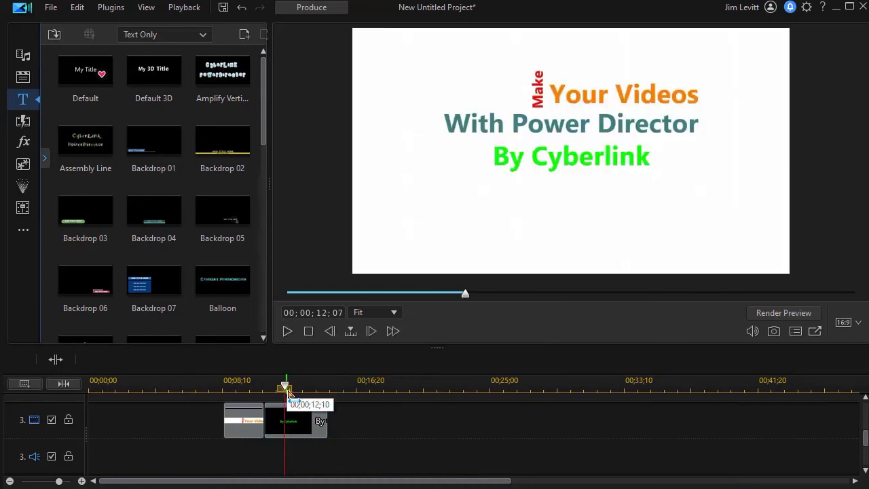
drag(291, 397, 252, 391)
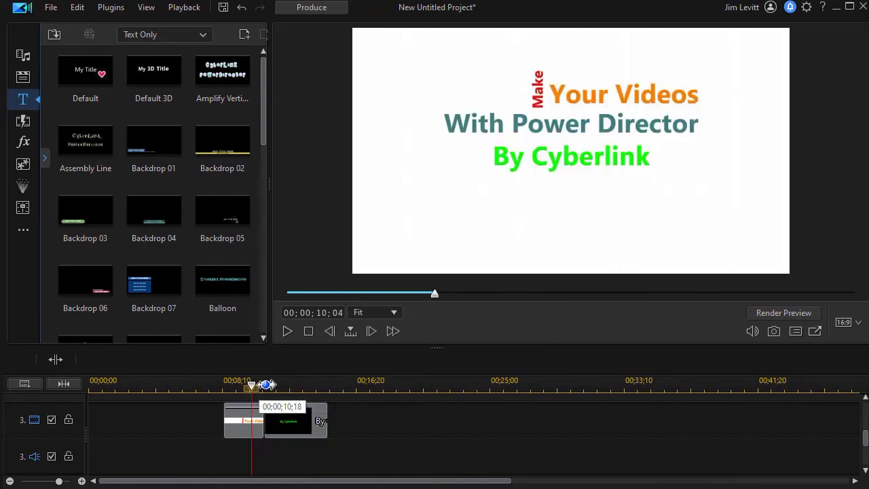
click(292, 329)
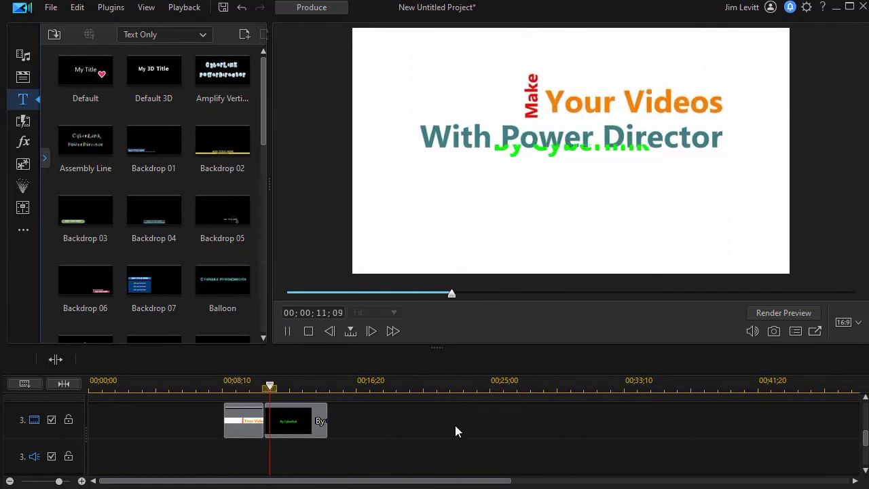